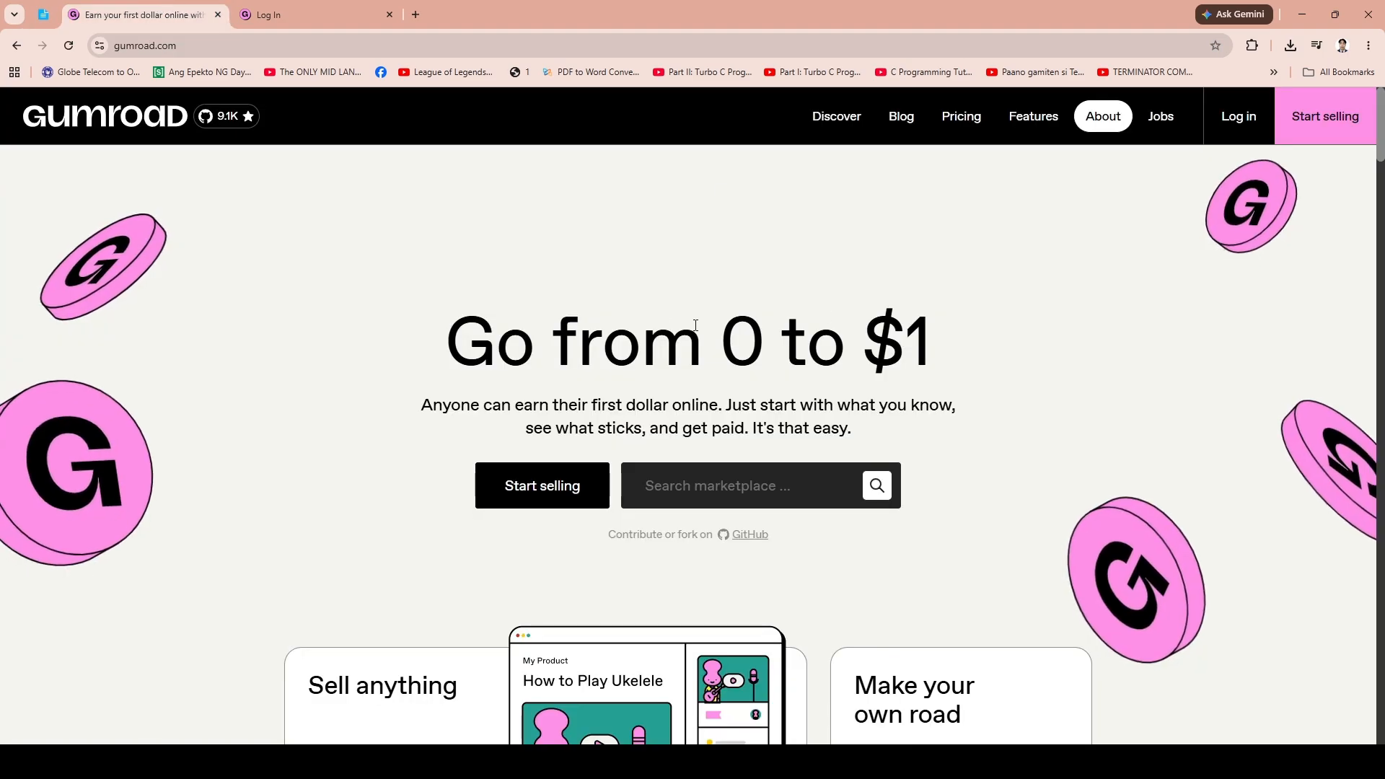
Step: Examine the Gumroad homepage's sections on selling to anyone, selling anywhere and the income earned by creators
scroll(1379, 153, "down", 2)
left_click_drag(1379, 155, 1379, 264)
scroll(1182, 273, "up", 5)
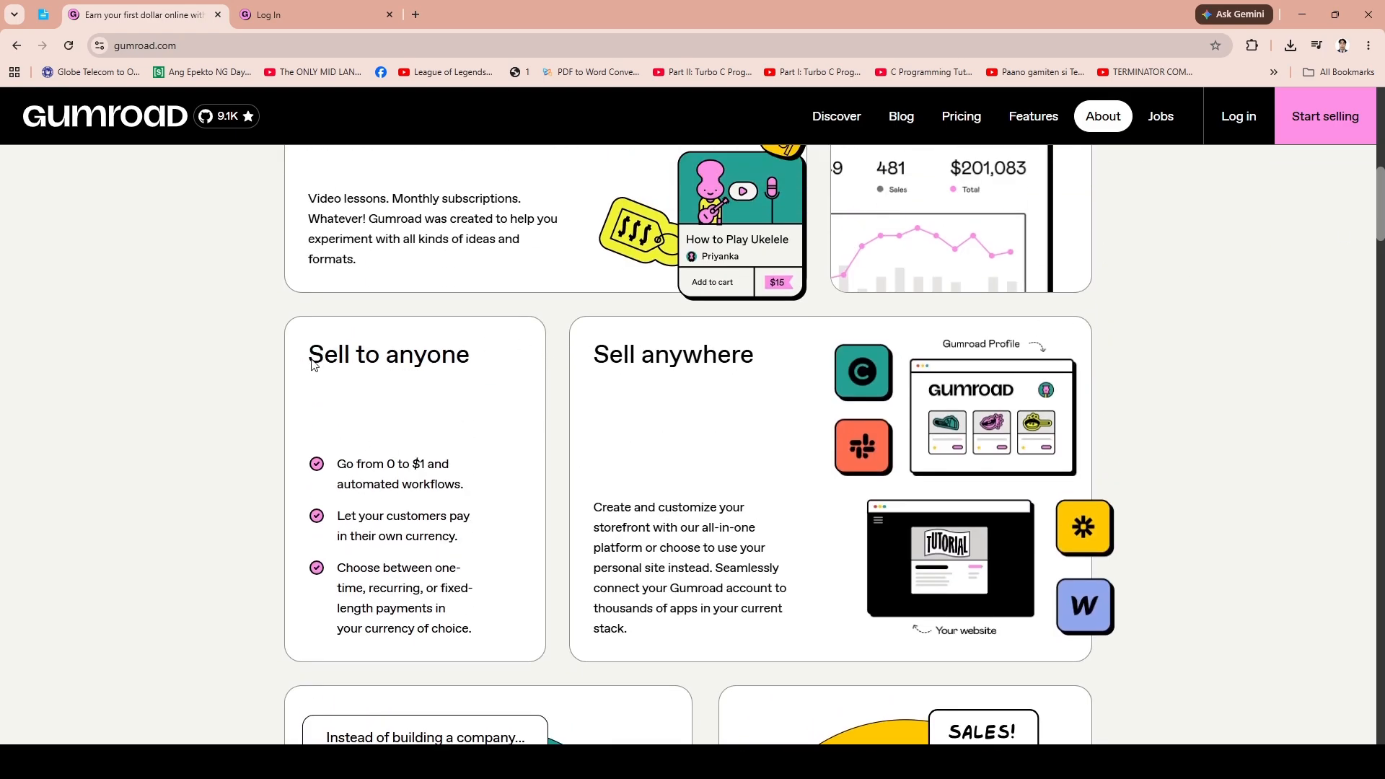
left_click_drag(427, 358, 504, 371)
left_click_drag(402, 483, 469, 497)
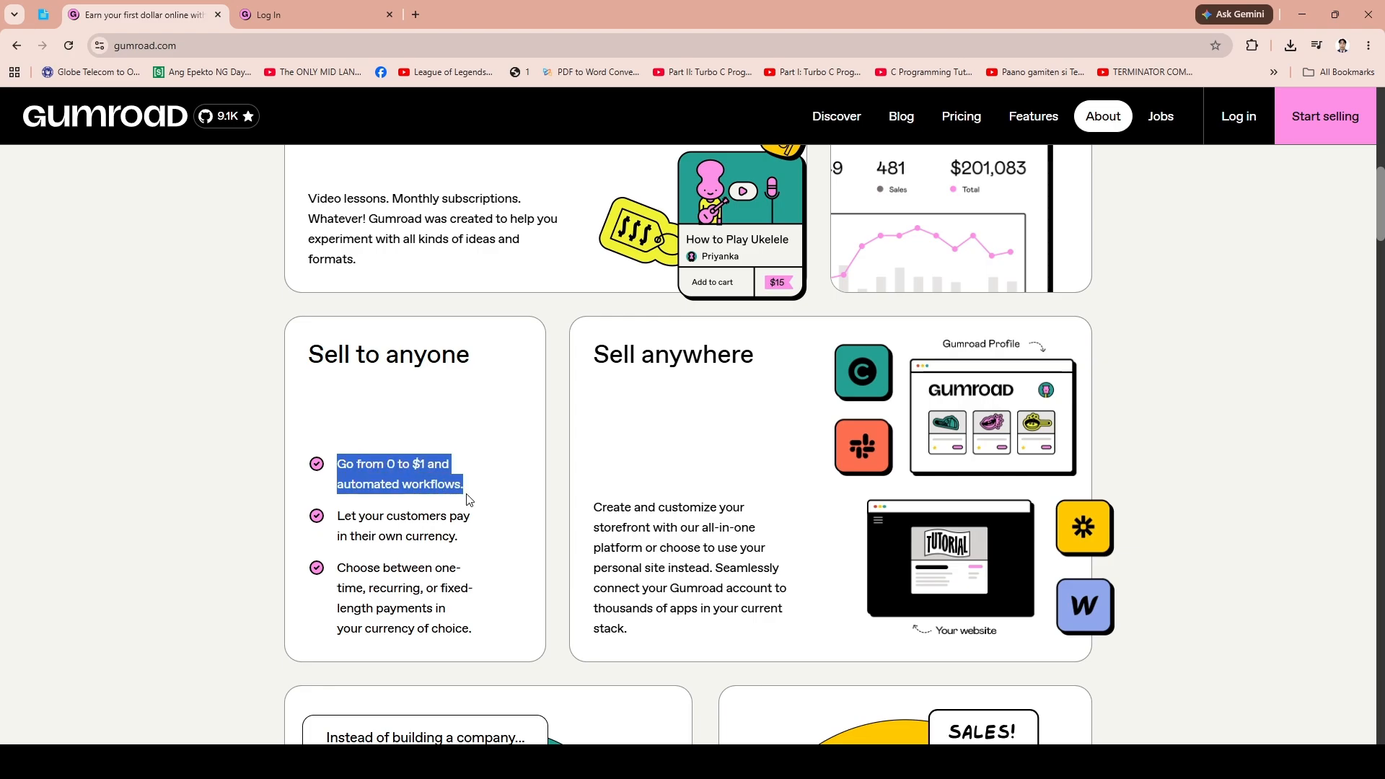
left_click_drag(634, 507, 786, 610)
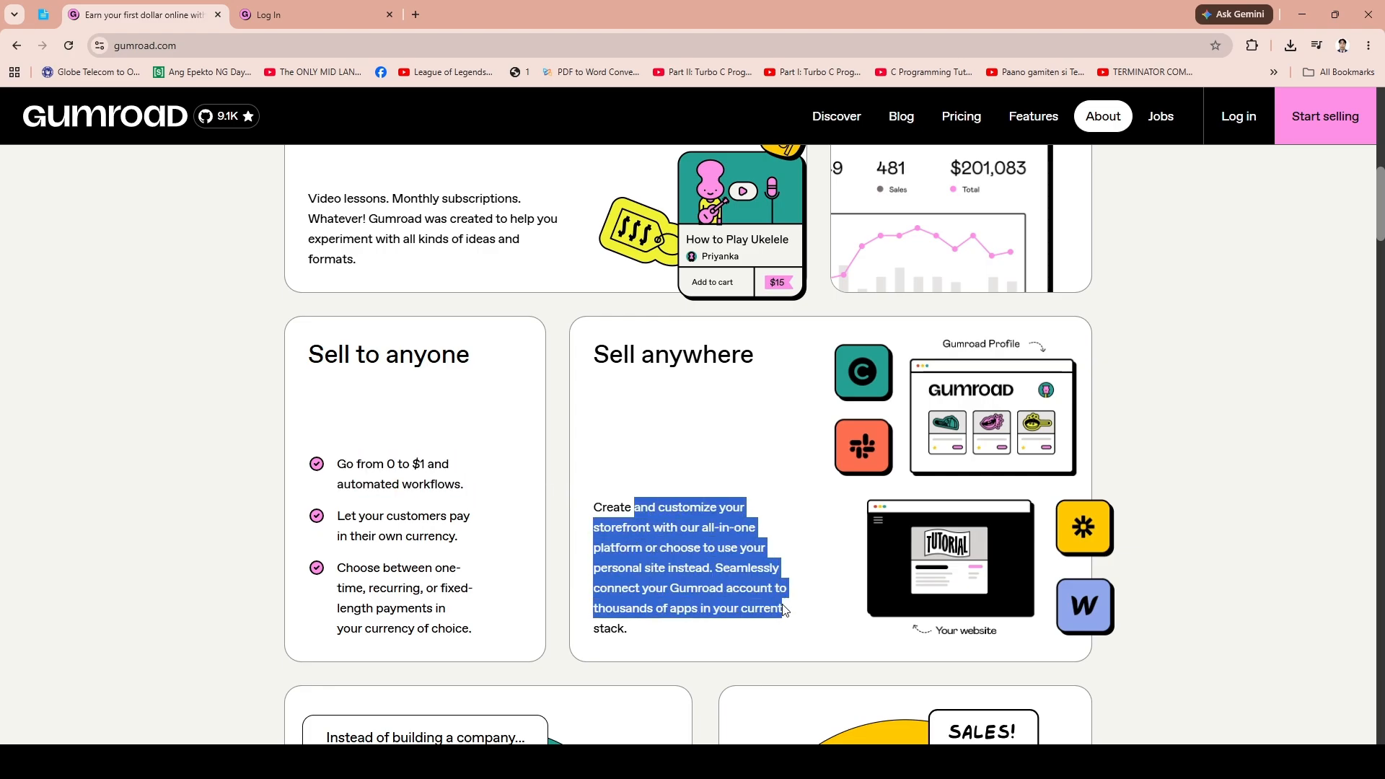
left_click(1309, 370)
scroll(1381, 253, "down", 4)
left_click_drag(1381, 252, 1381, 401)
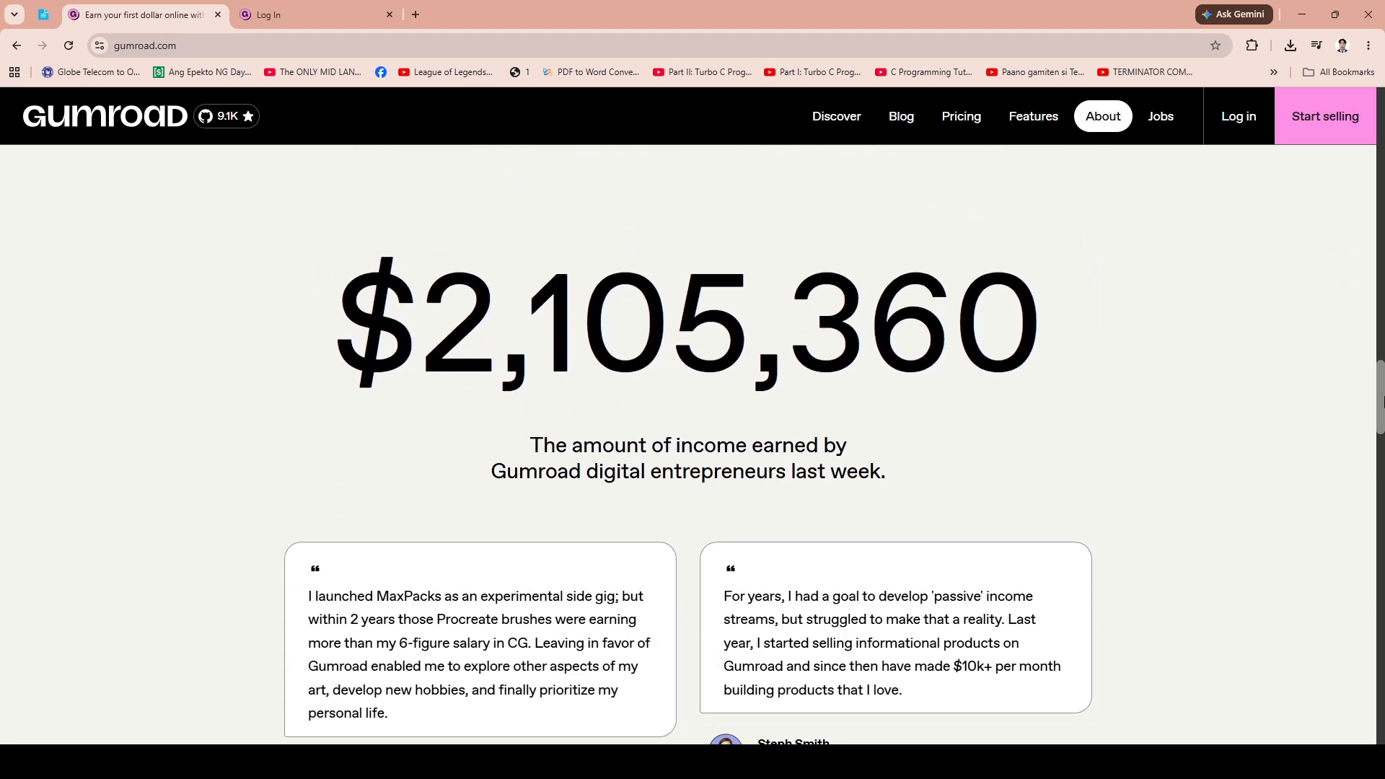
left_click(119, 45)
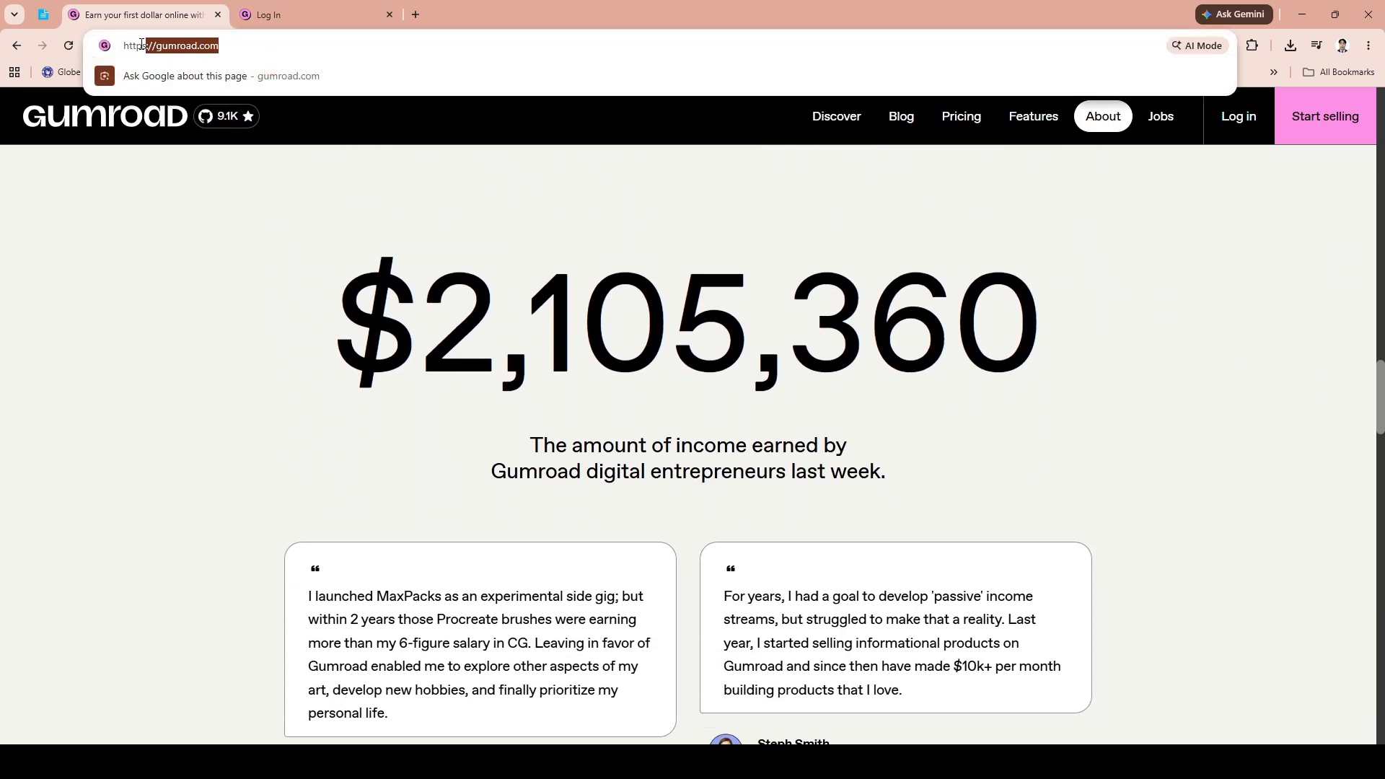
left_click(185, 213)
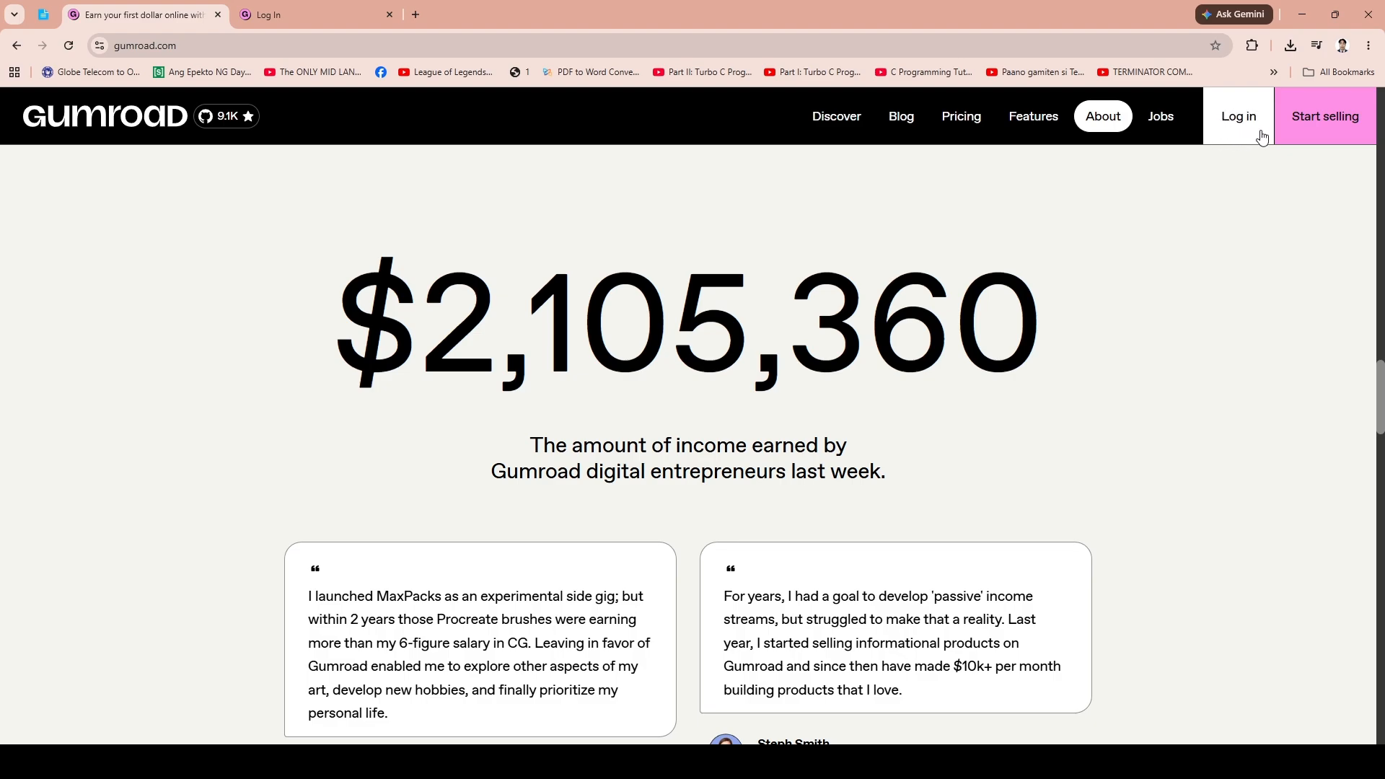
Step: Log in to the Gumroad account with the prefilled credentials and open the checkout discounts list
key("ctrl+Tab")
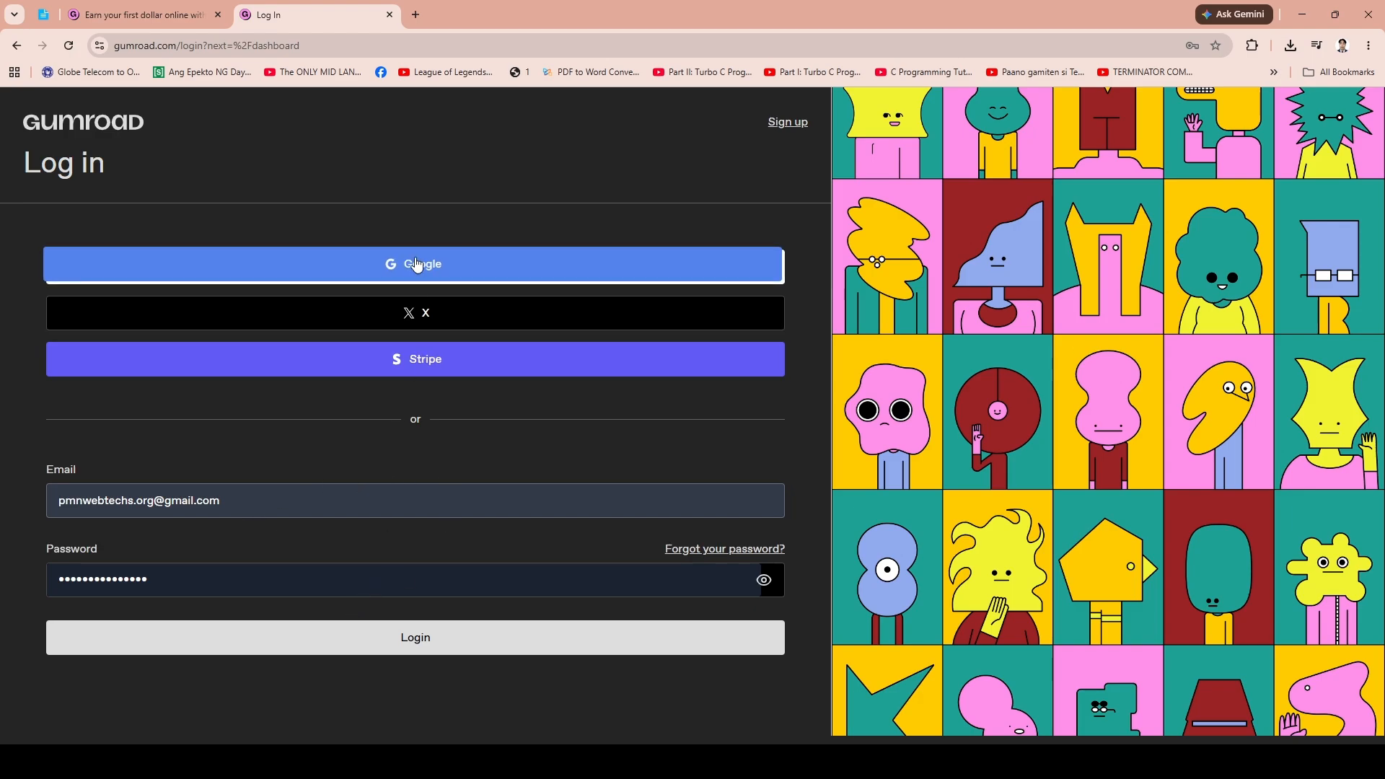
left_click(431, 641)
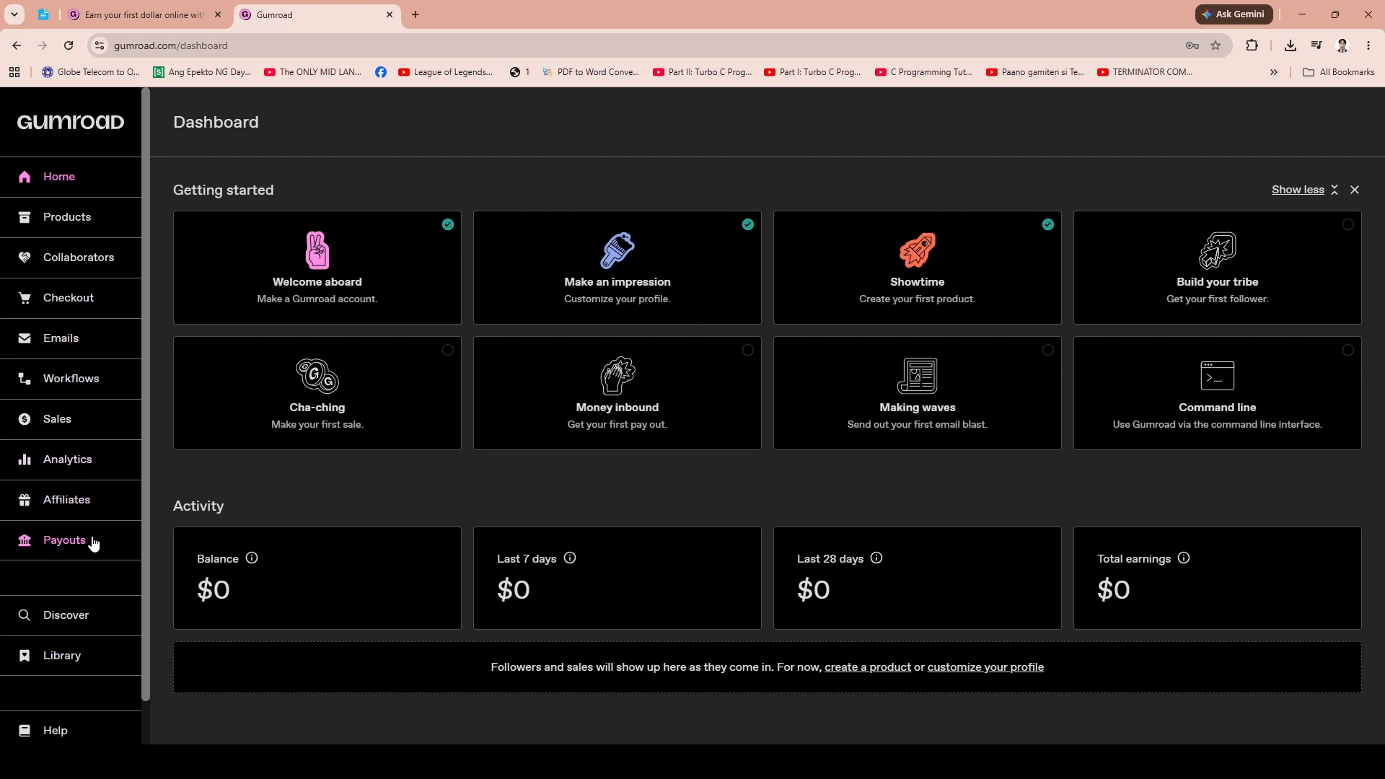
left_click(81, 312)
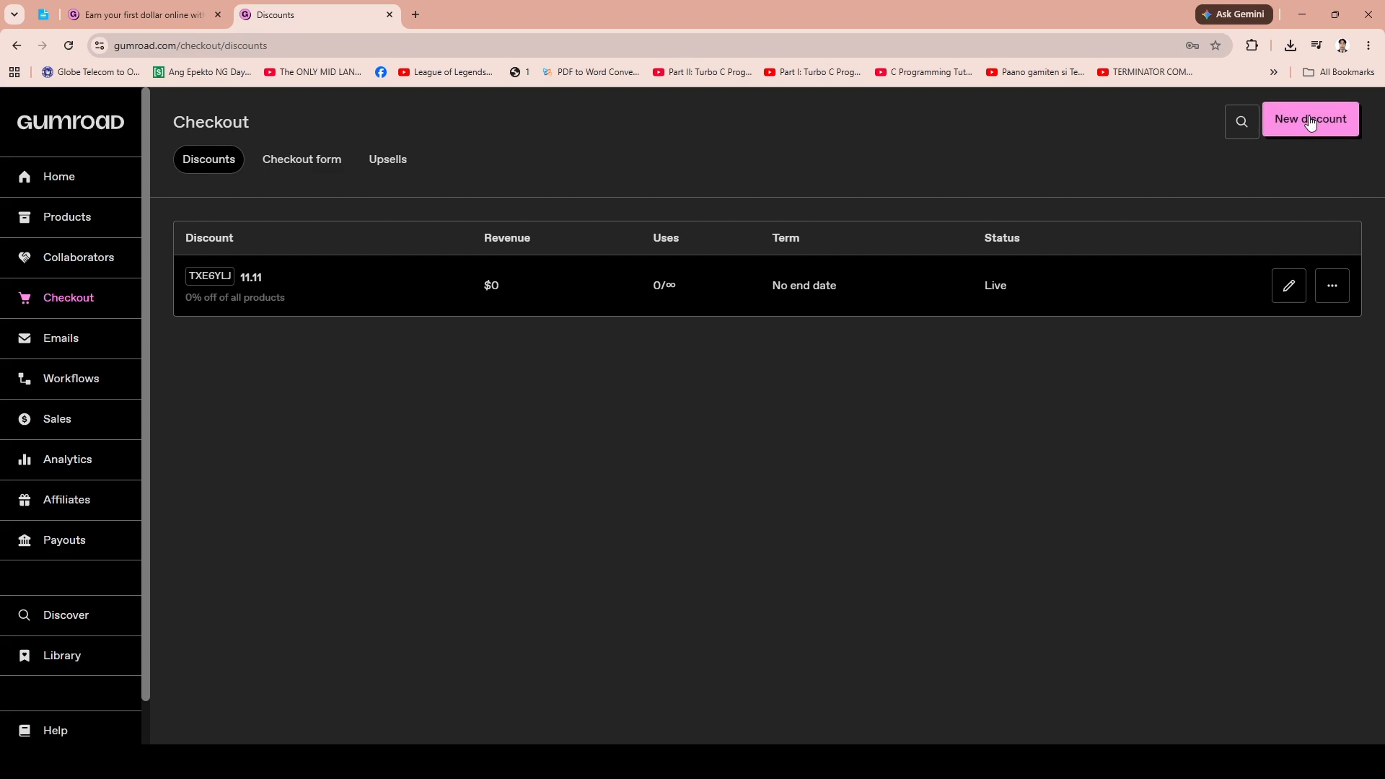
Step: Start a new discount named "Black Friday Sale" and generate a new random discount code for it
left_click(1331, 128)
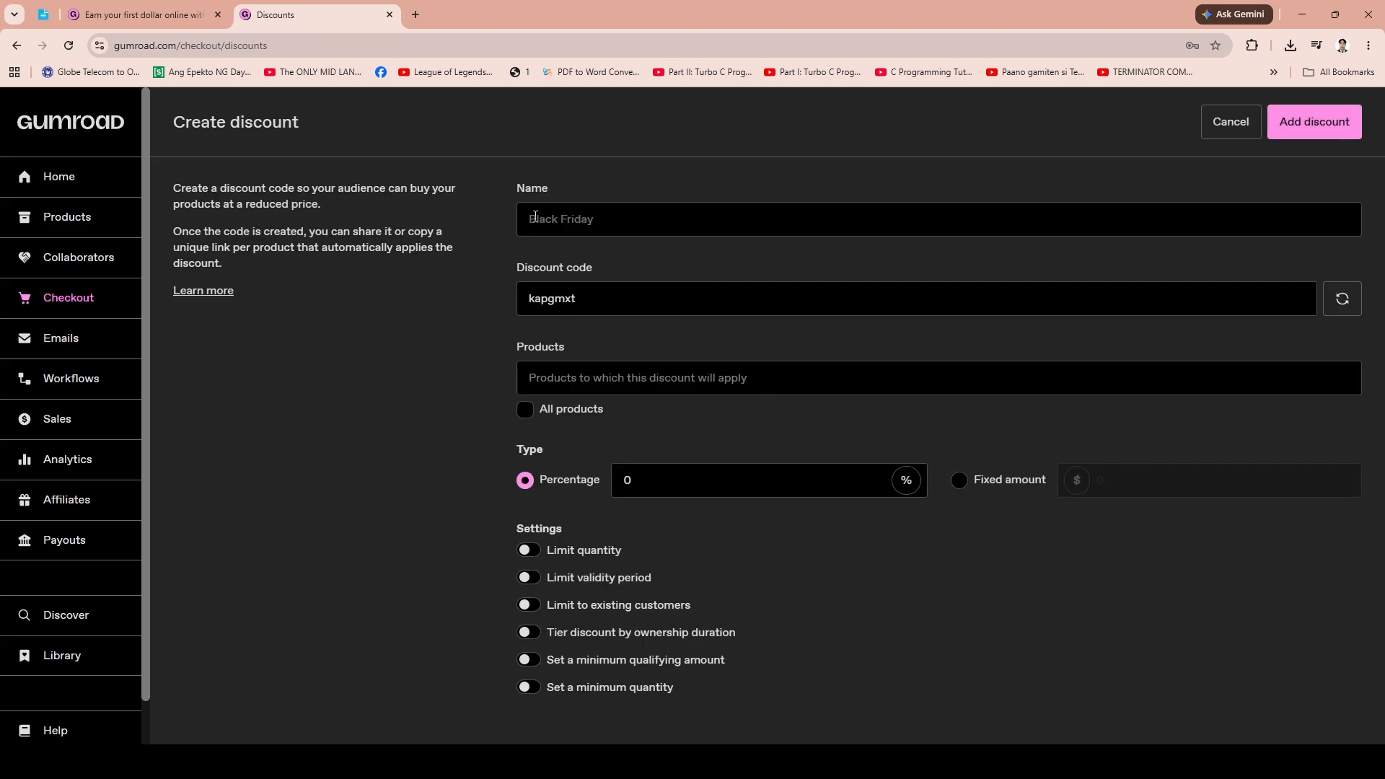
left_click(631, 211)
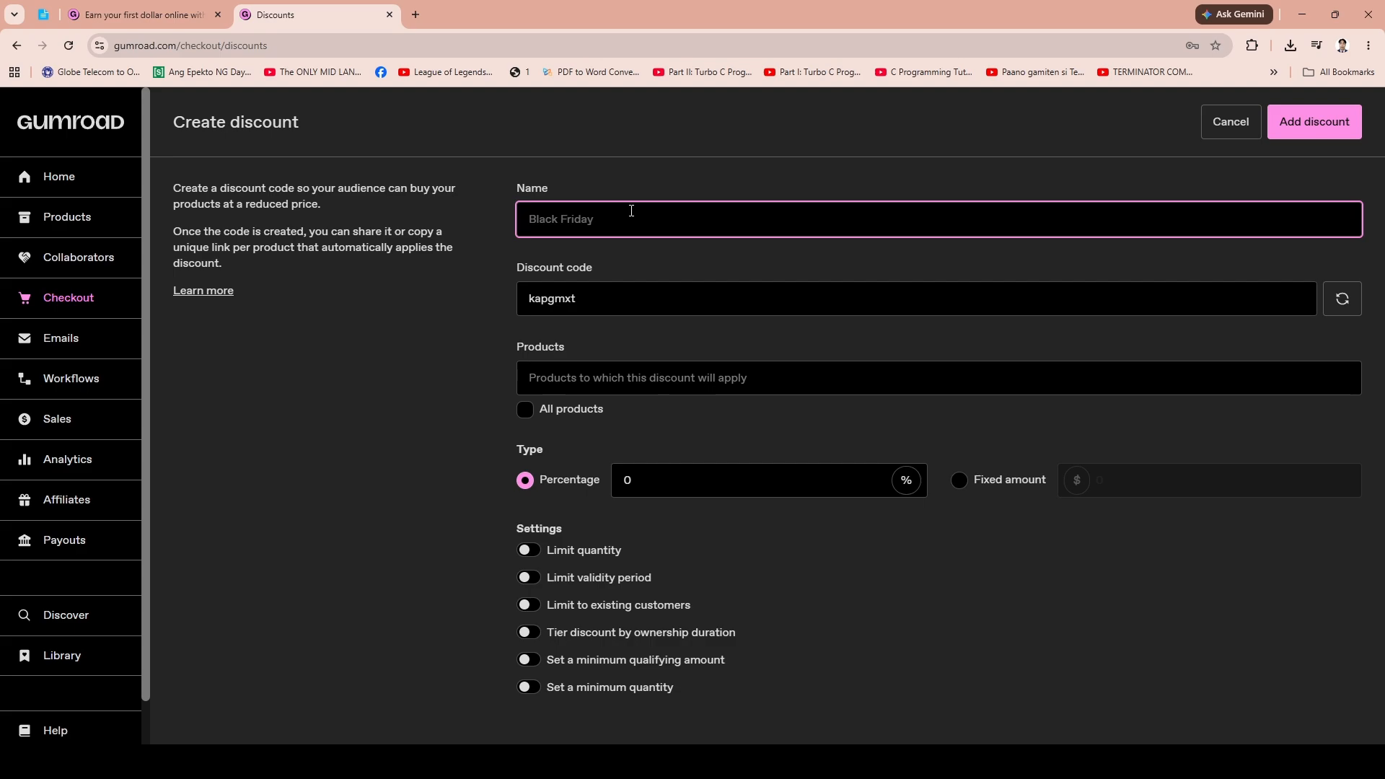
type("Black Friday Sale")
left_click(1342, 299)
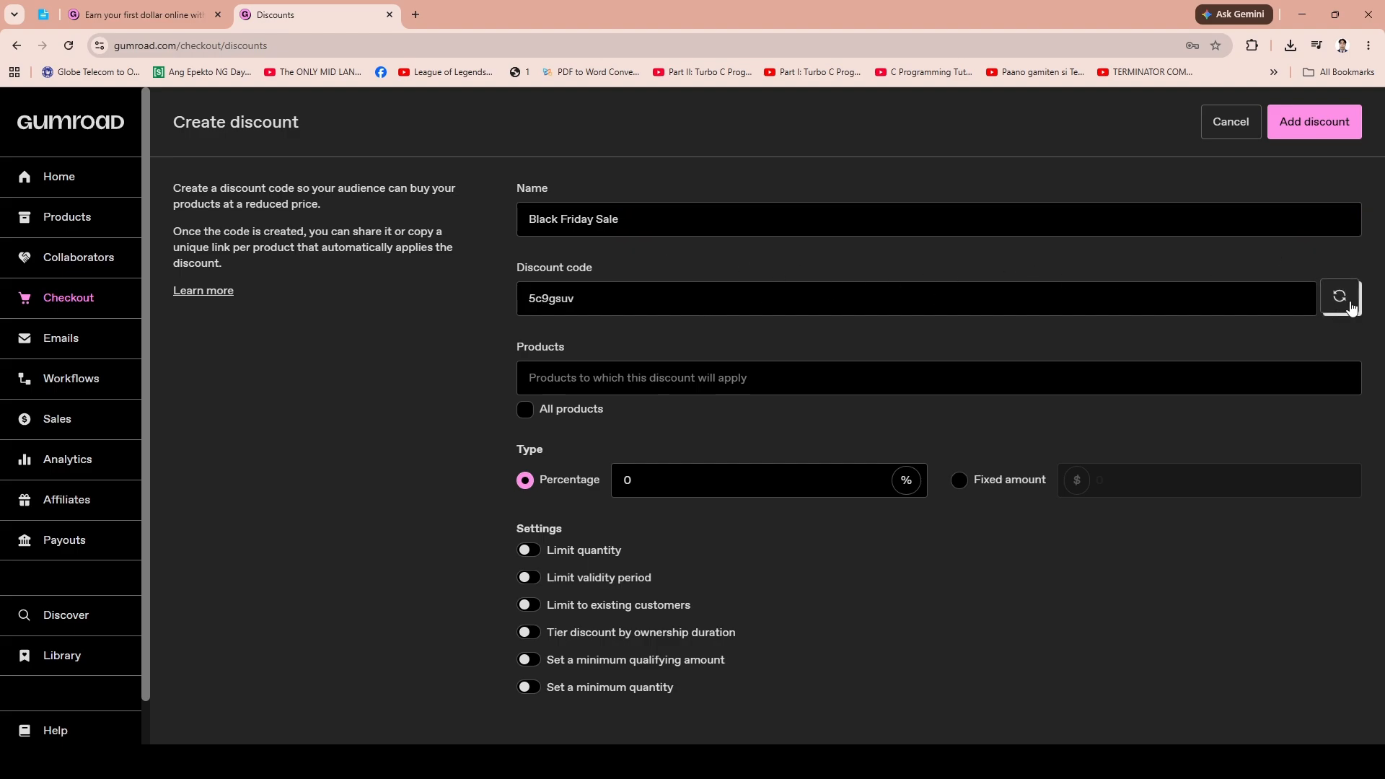
left_click(1345, 303)
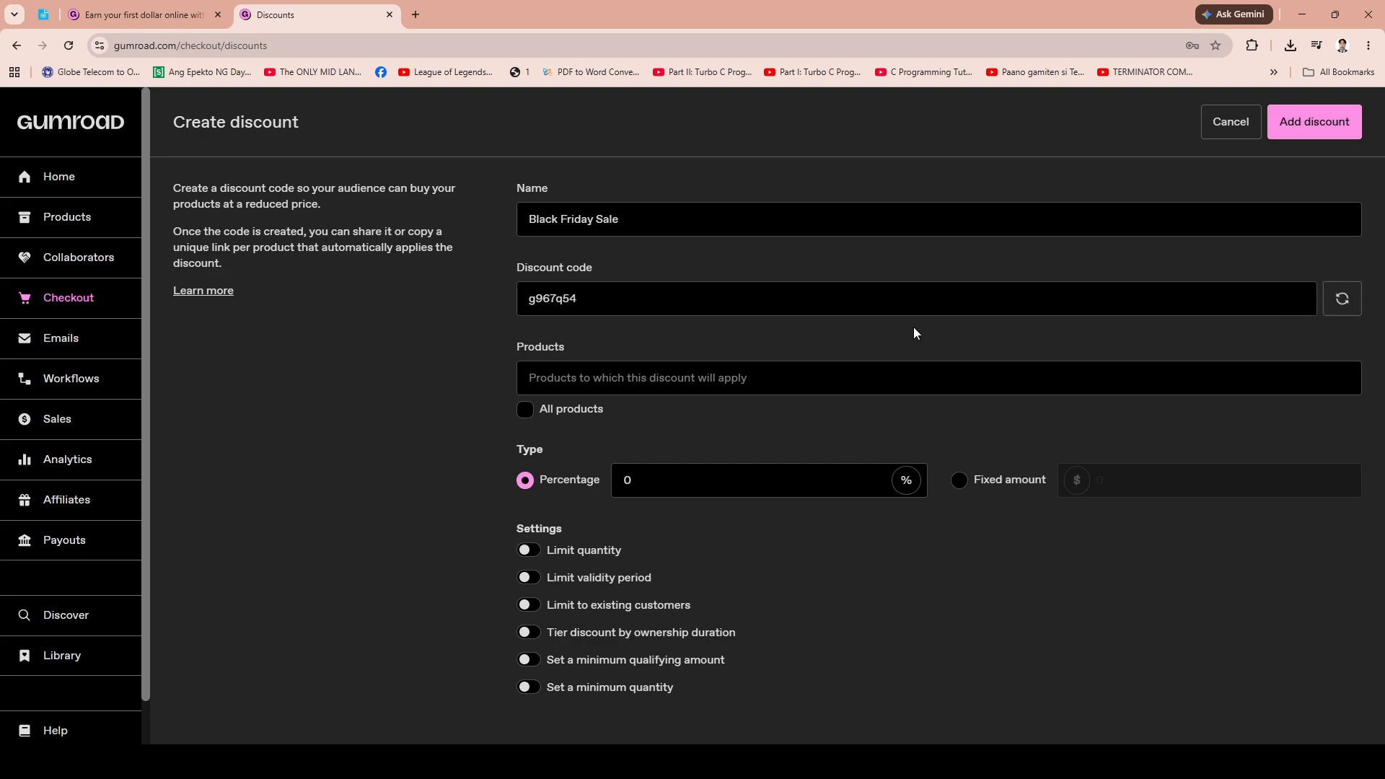
Step: Apply the discount to the PMN Online Guide product and enable the limit on its validity period
left_click(797, 382)
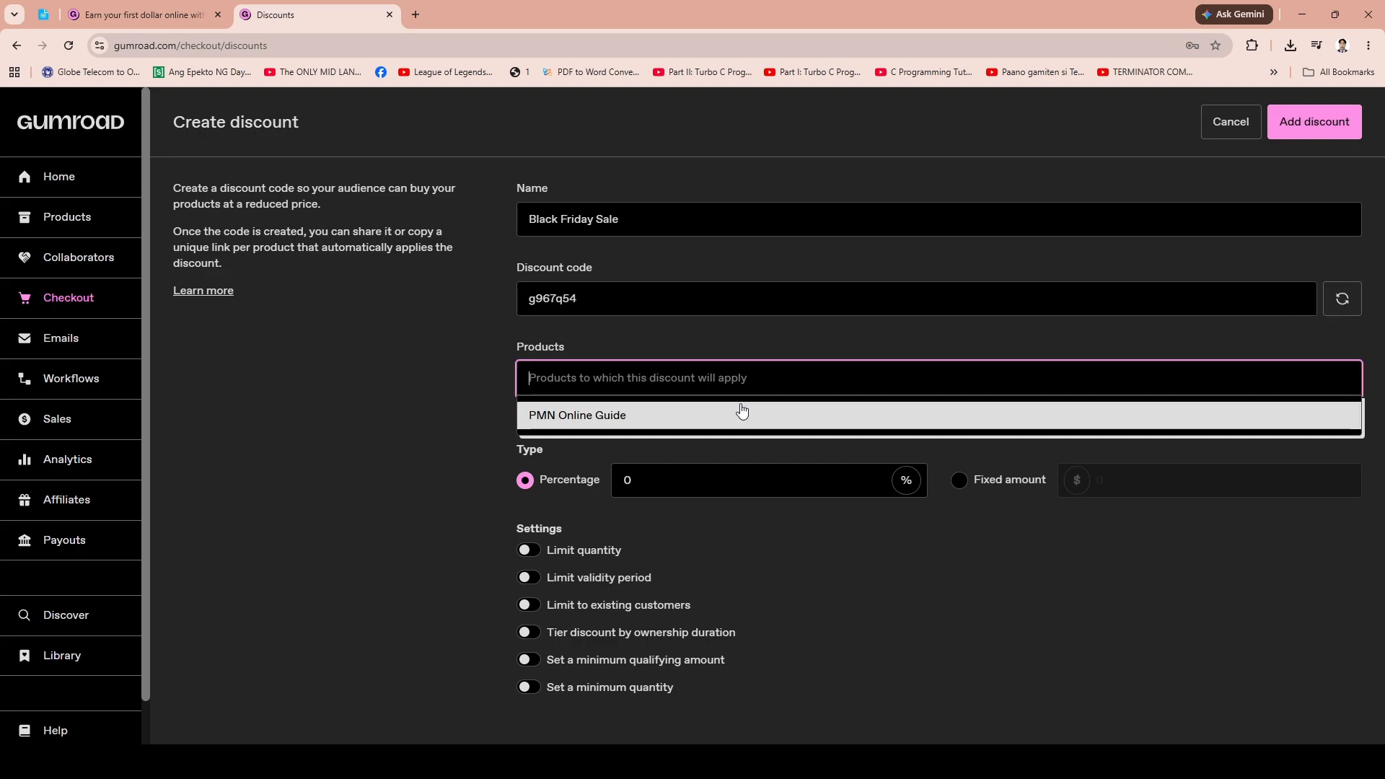
left_click(717, 411)
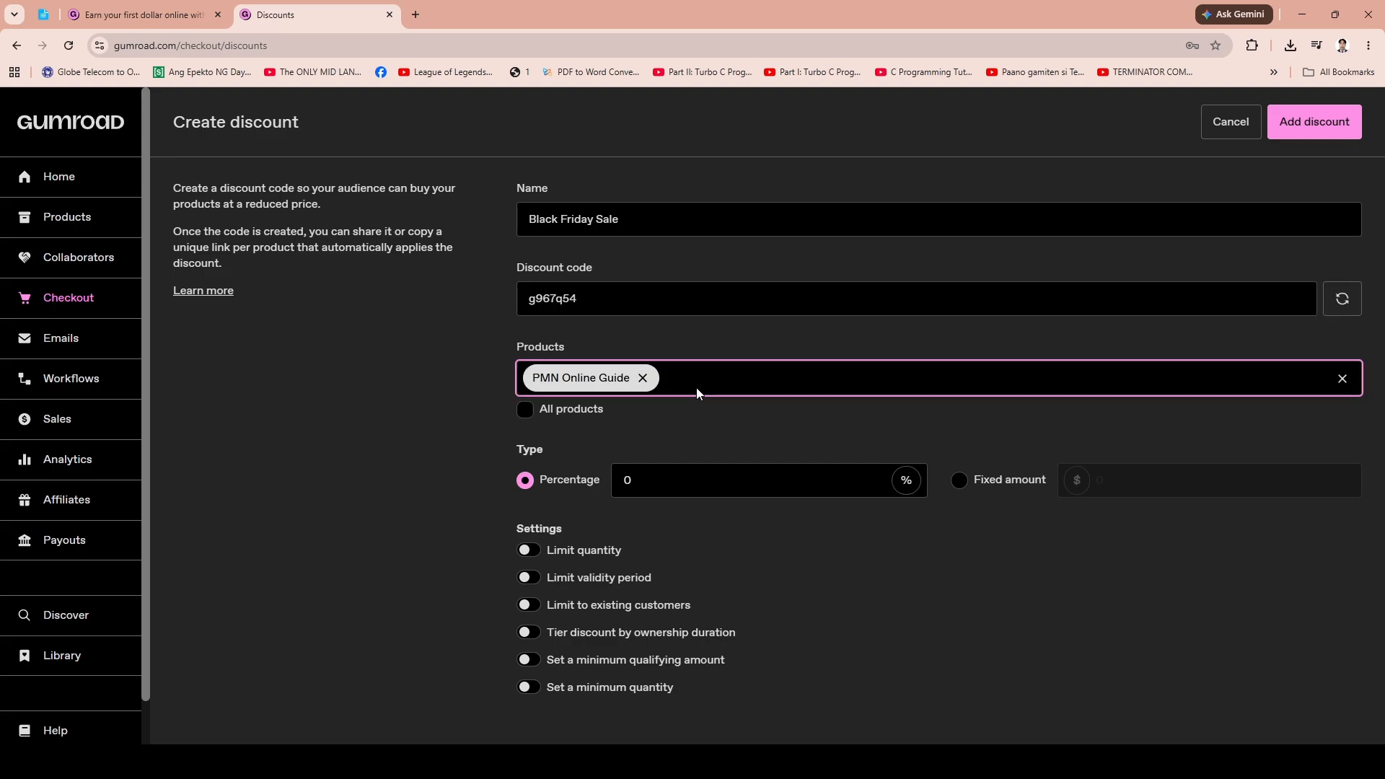
type("Eboo")
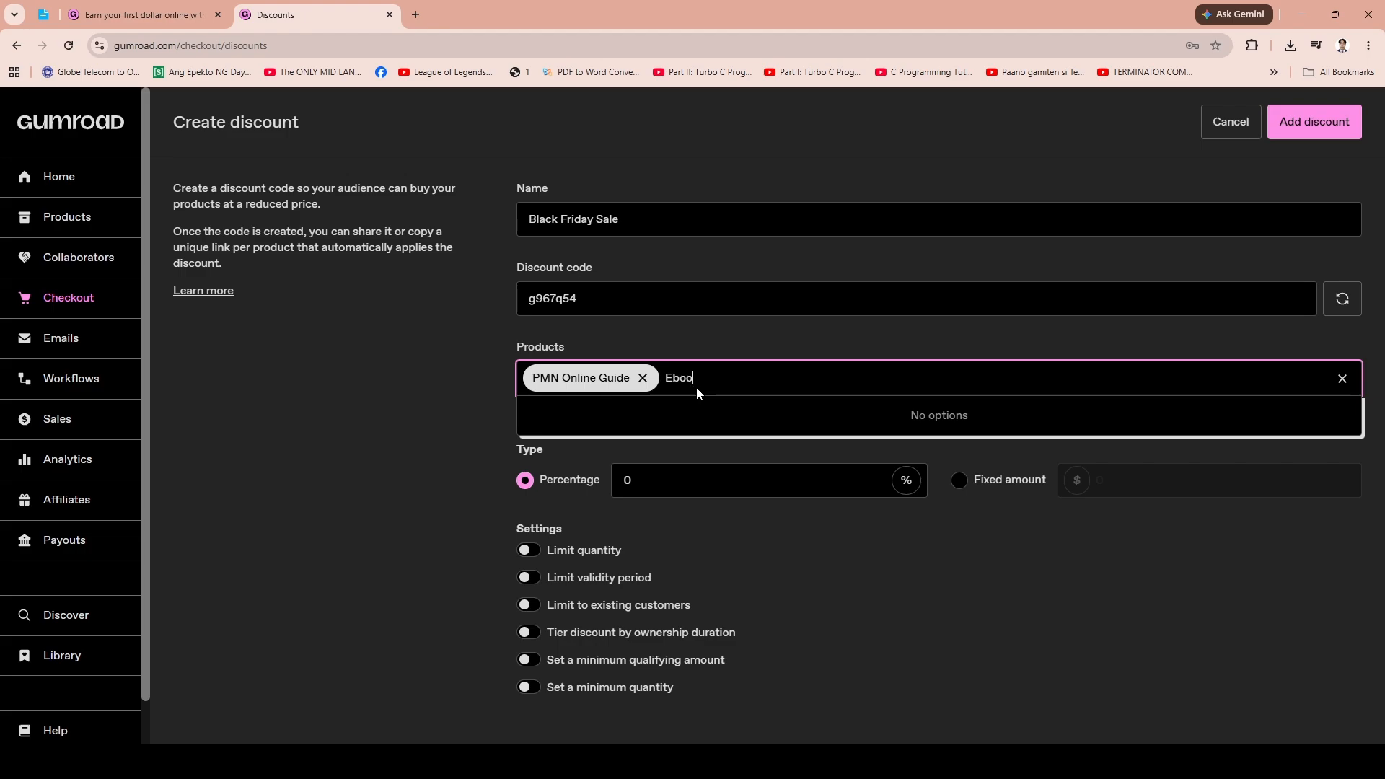
left_click(1023, 620)
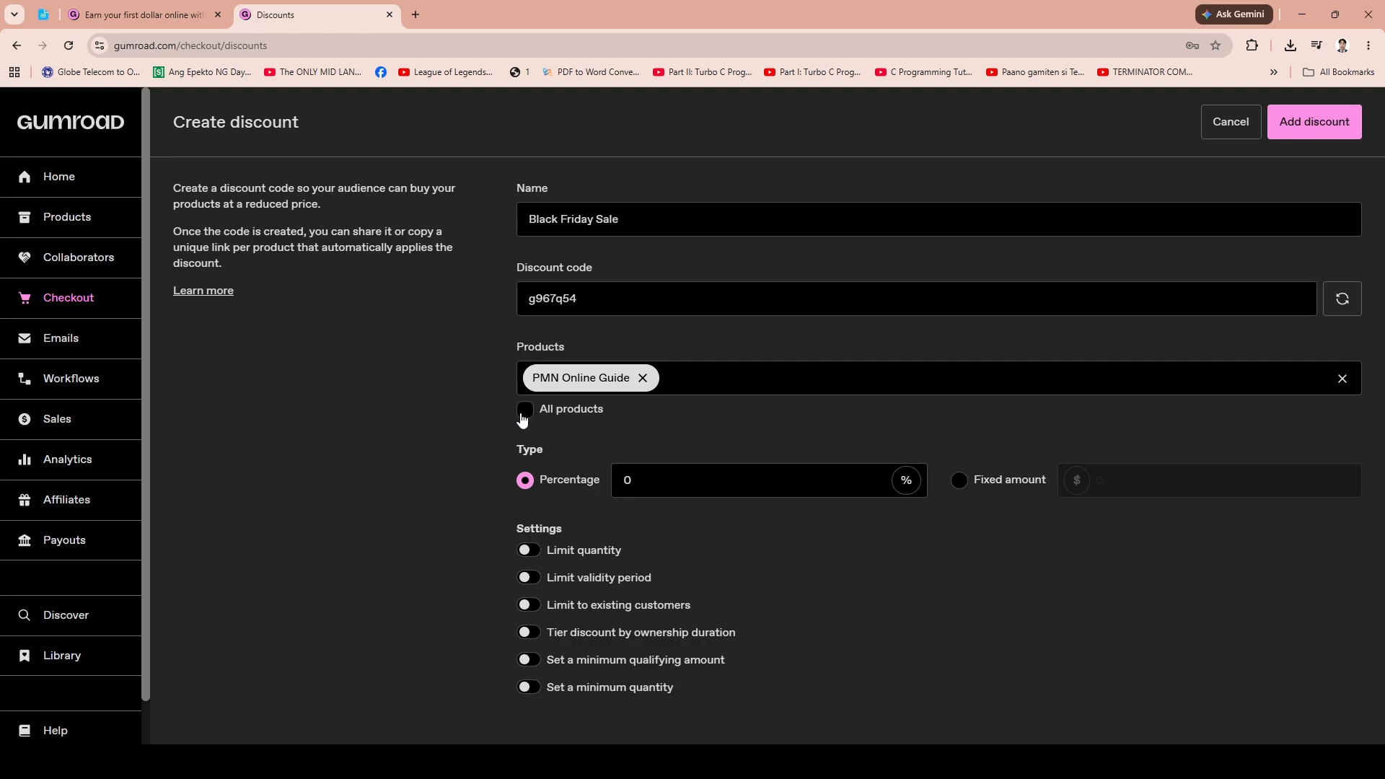
left_click(769, 481)
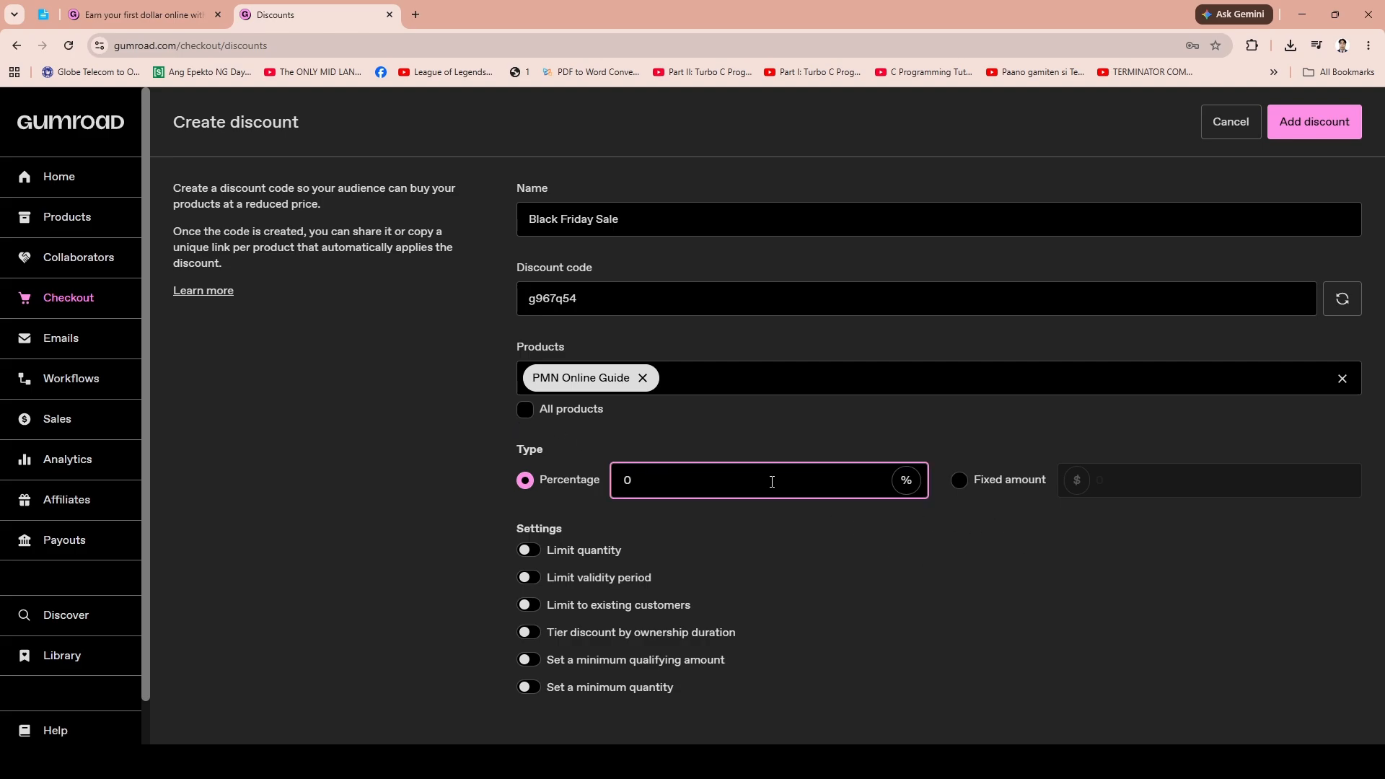
left_click(887, 579)
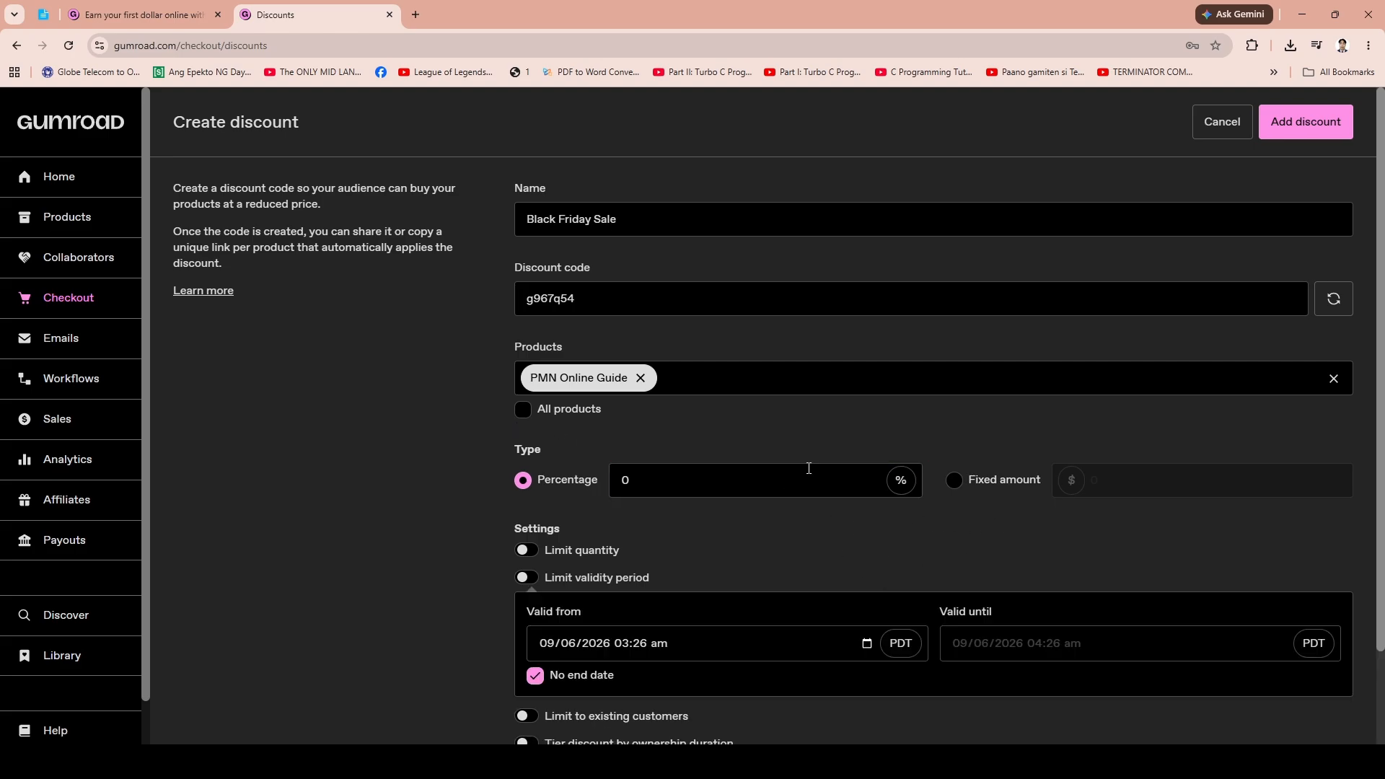
Step: Try editing the end of the discount code by hand, and generate a fresh random code in its place
left_click(683, 302)
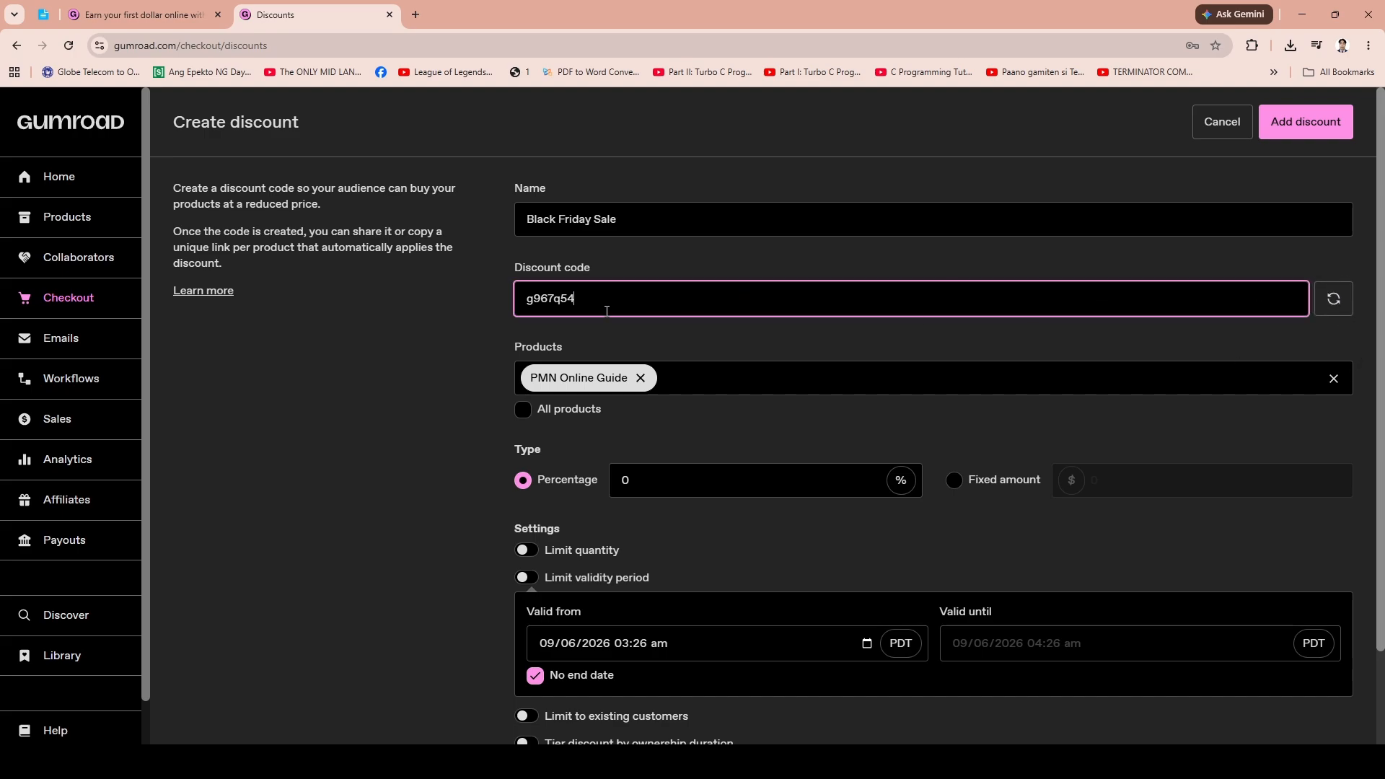
key("BackSpace")
key("BackSpace")
key("BackSpace")
type("6565")
type("54")
left_click(415, 359)
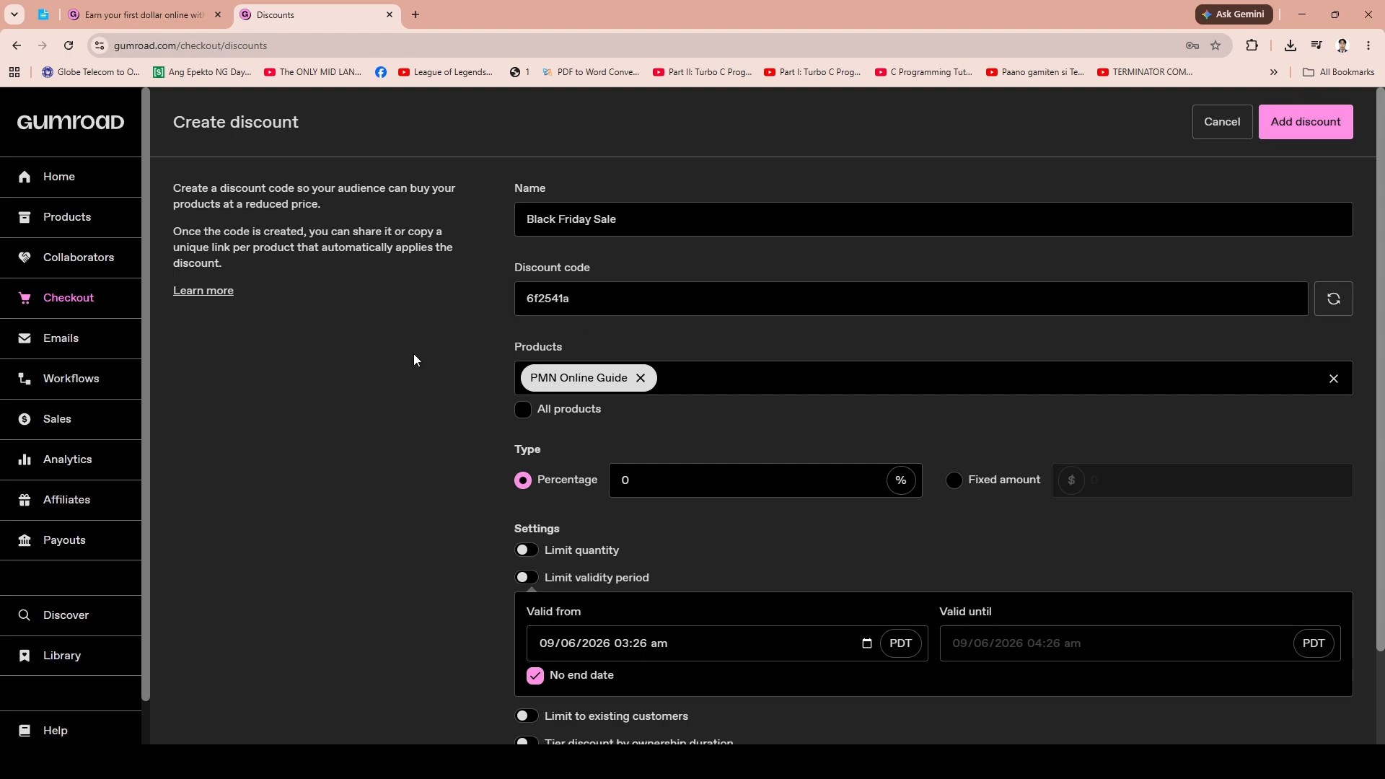
left_click(1334, 299)
Step: Try applying the discount to all products, and switch back to PMN Online Guide only
scroll(1381, 401, "down", 1)
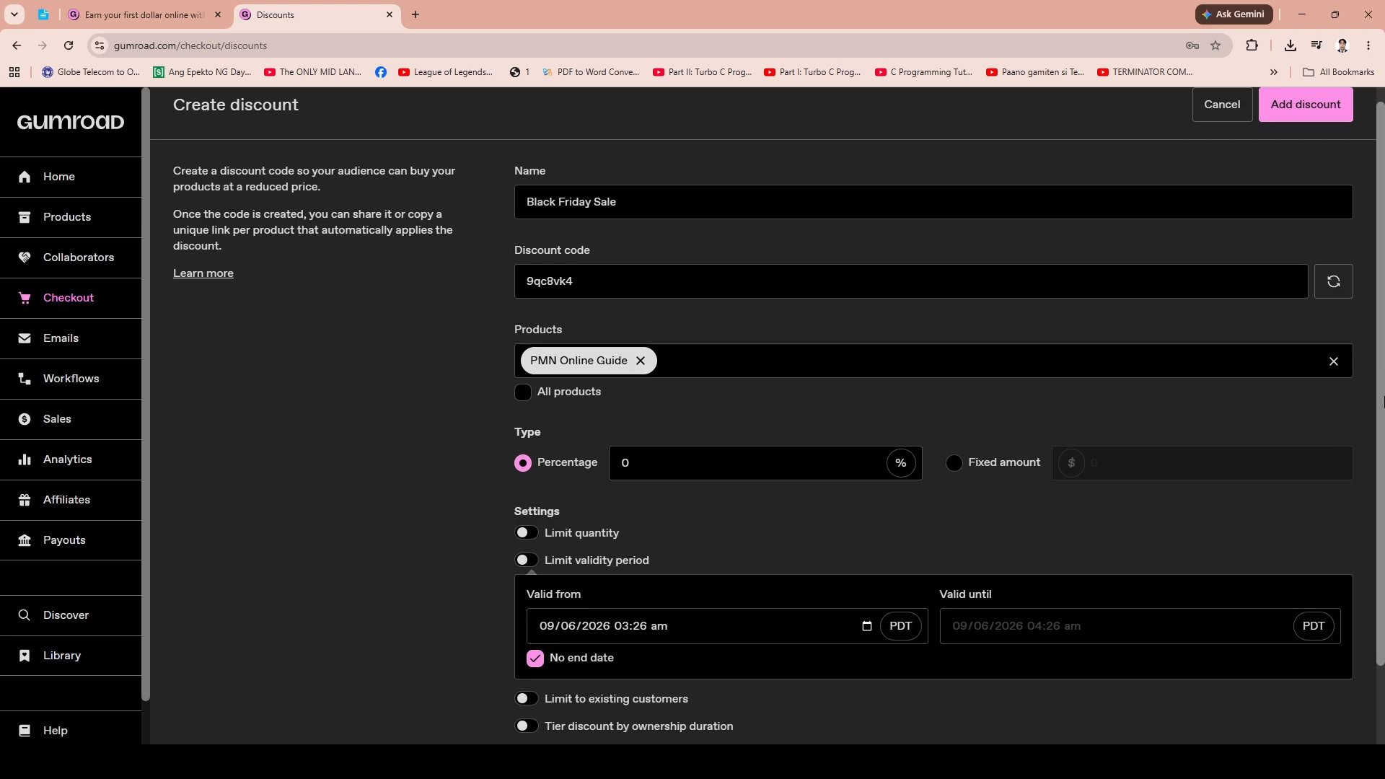
scroll(1382, 400, "down", 1)
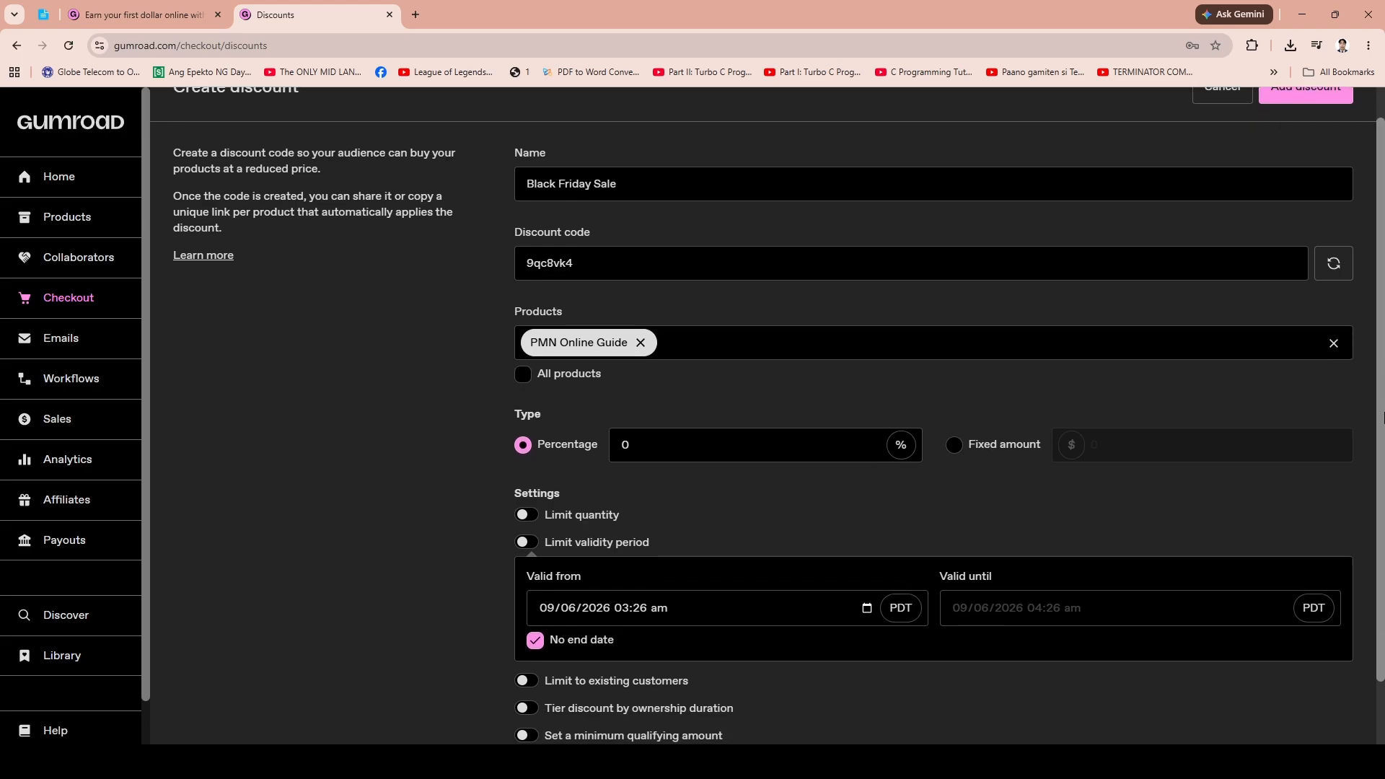
left_click_drag(1383, 412, 1383, 450)
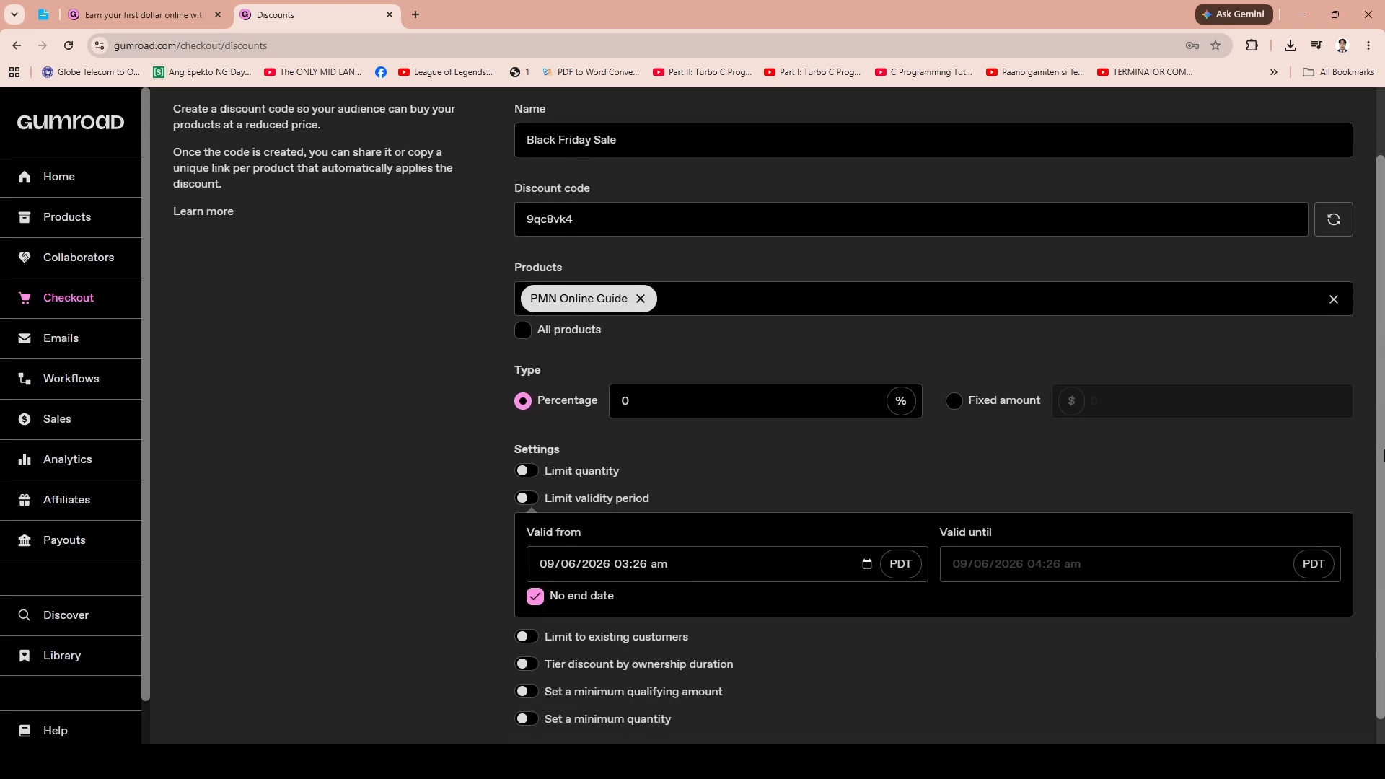
left_click(640, 299)
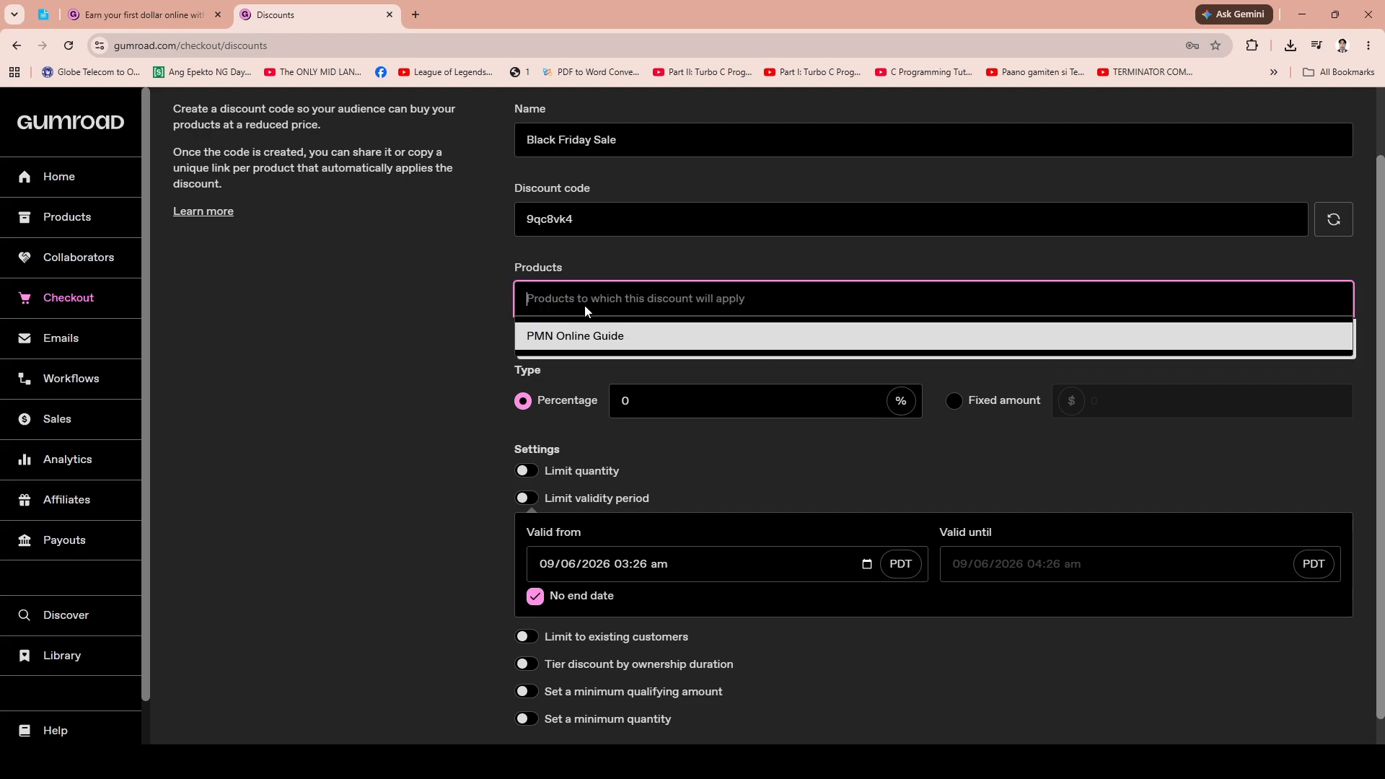
left_click(468, 319)
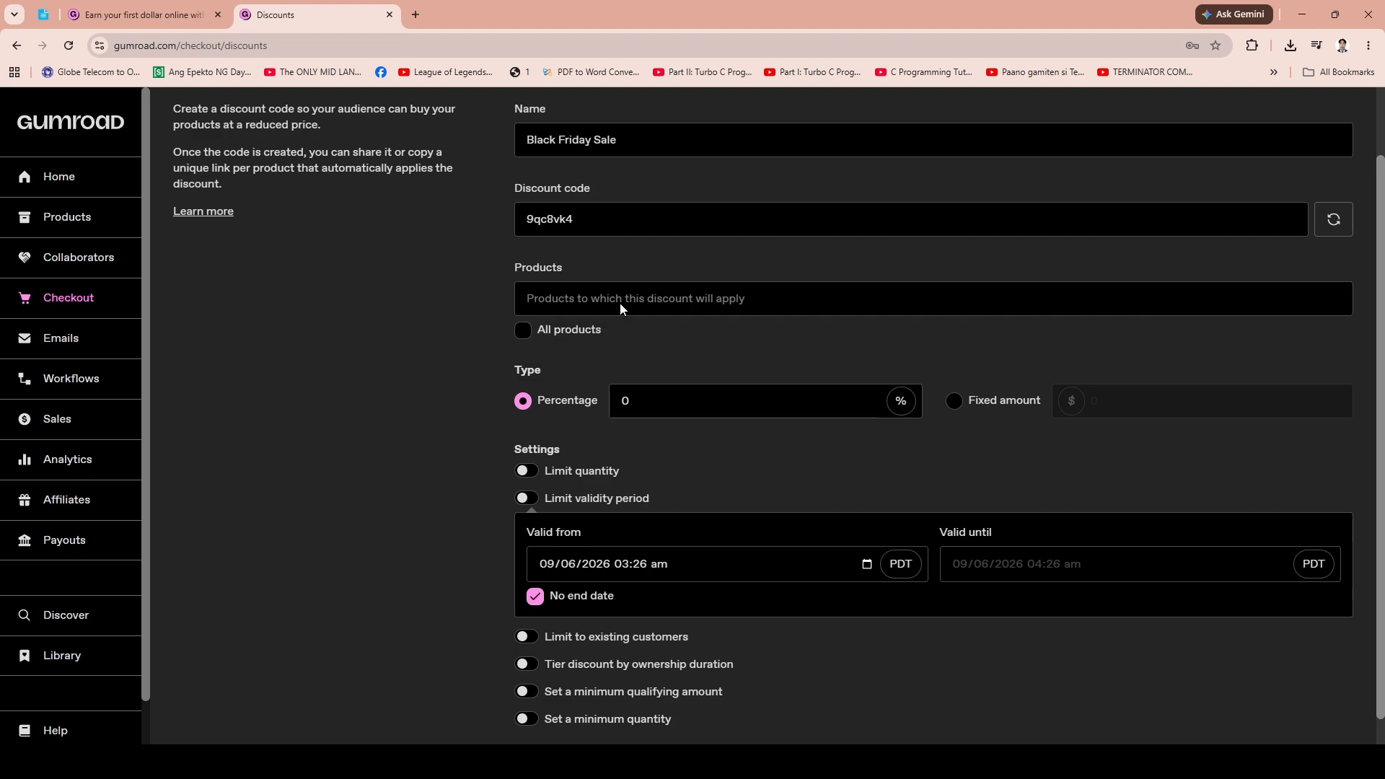
left_click(522, 333)
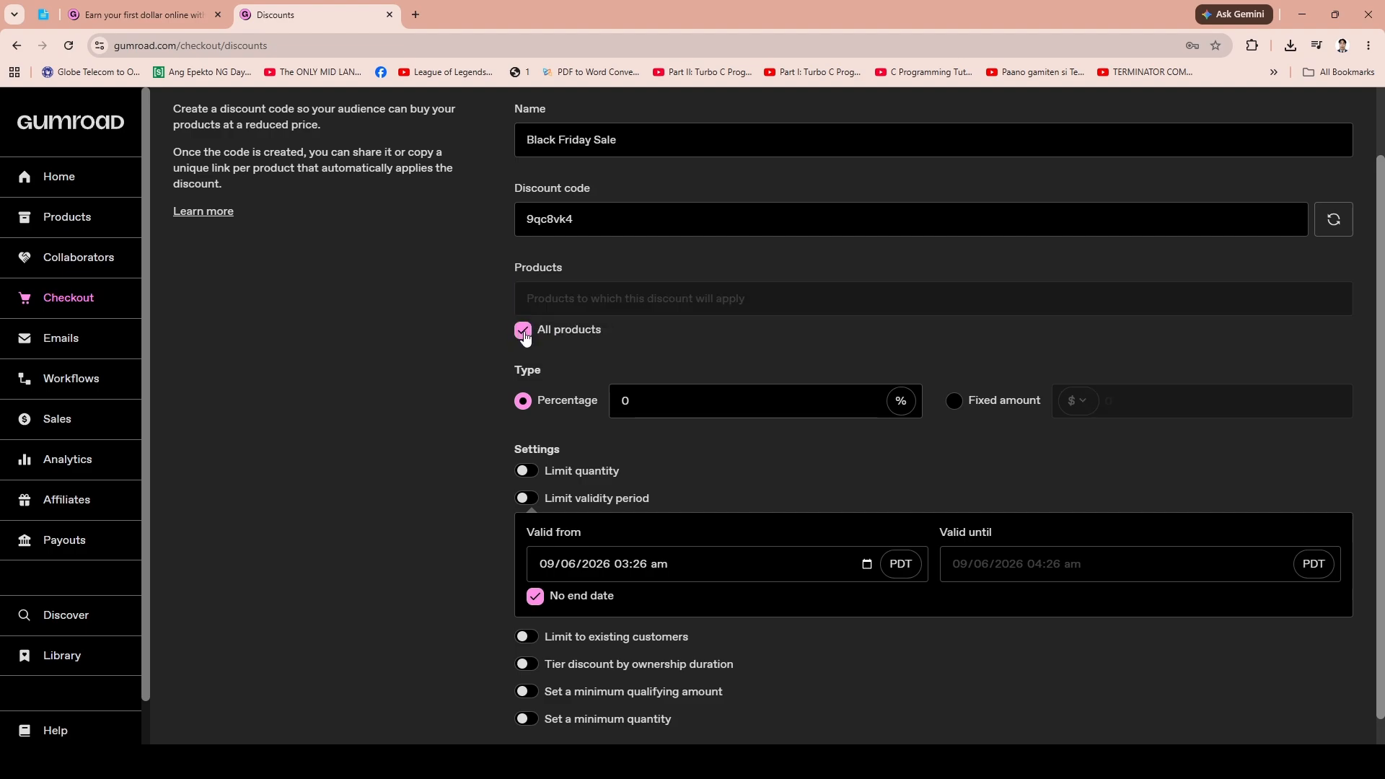
left_click(523, 332)
left_click(587, 337)
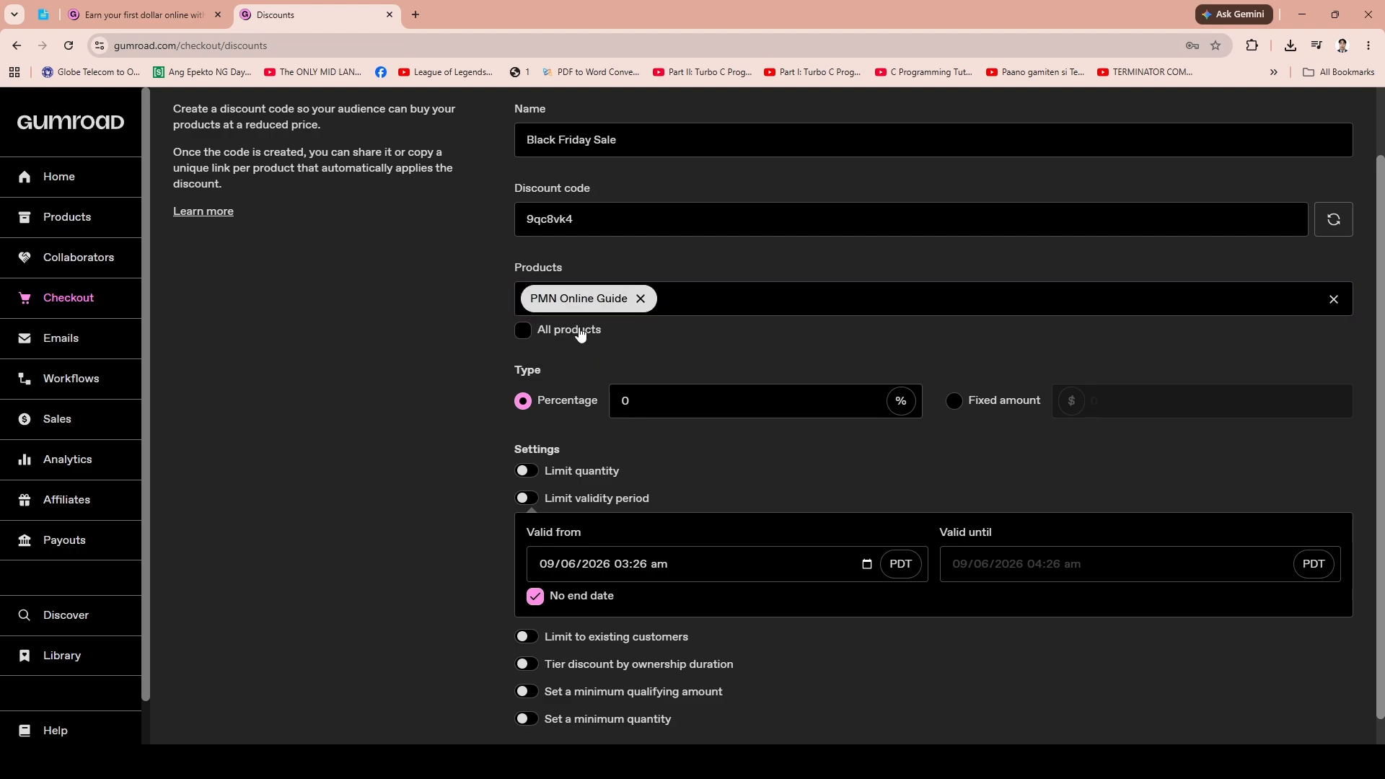
Step: Set the discount's percentage to 20%
scroll(1380, 360, "down", 1)
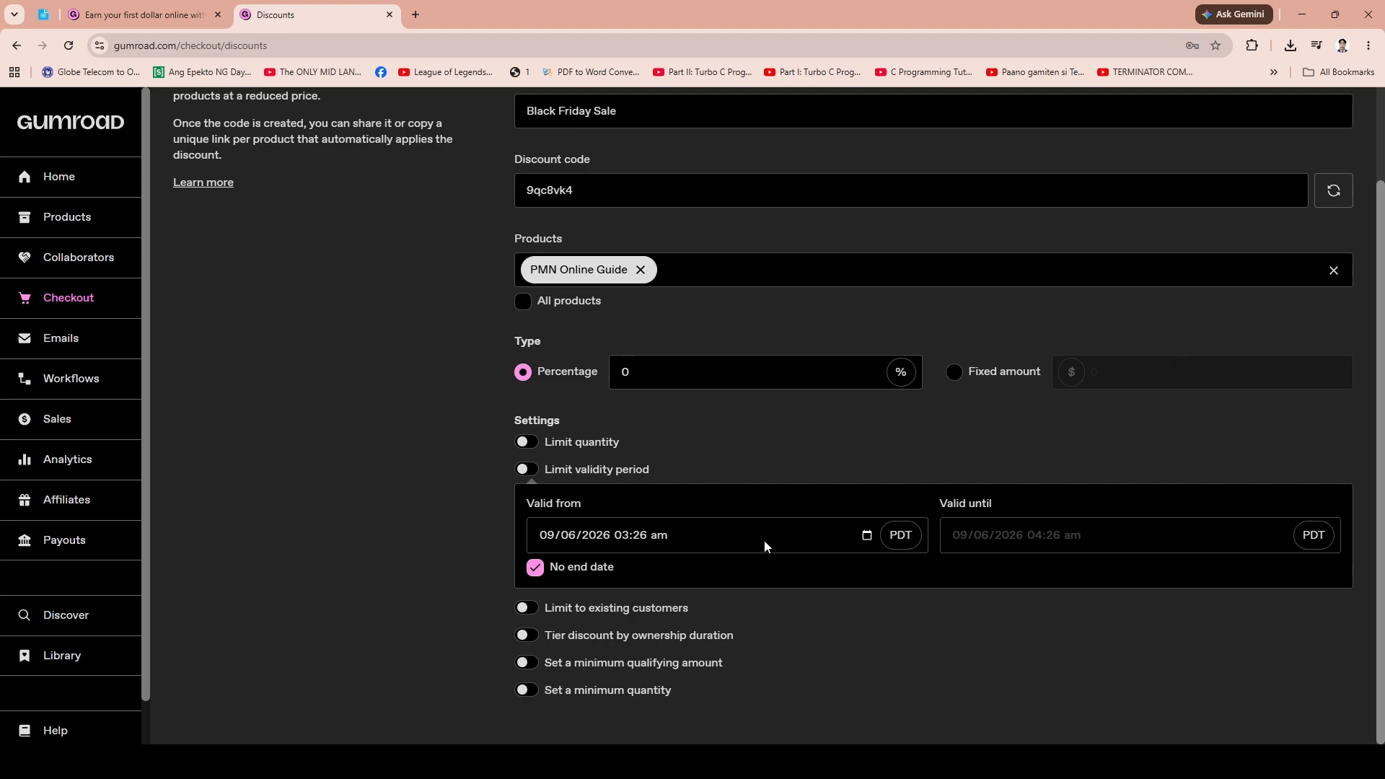
left_click(675, 380)
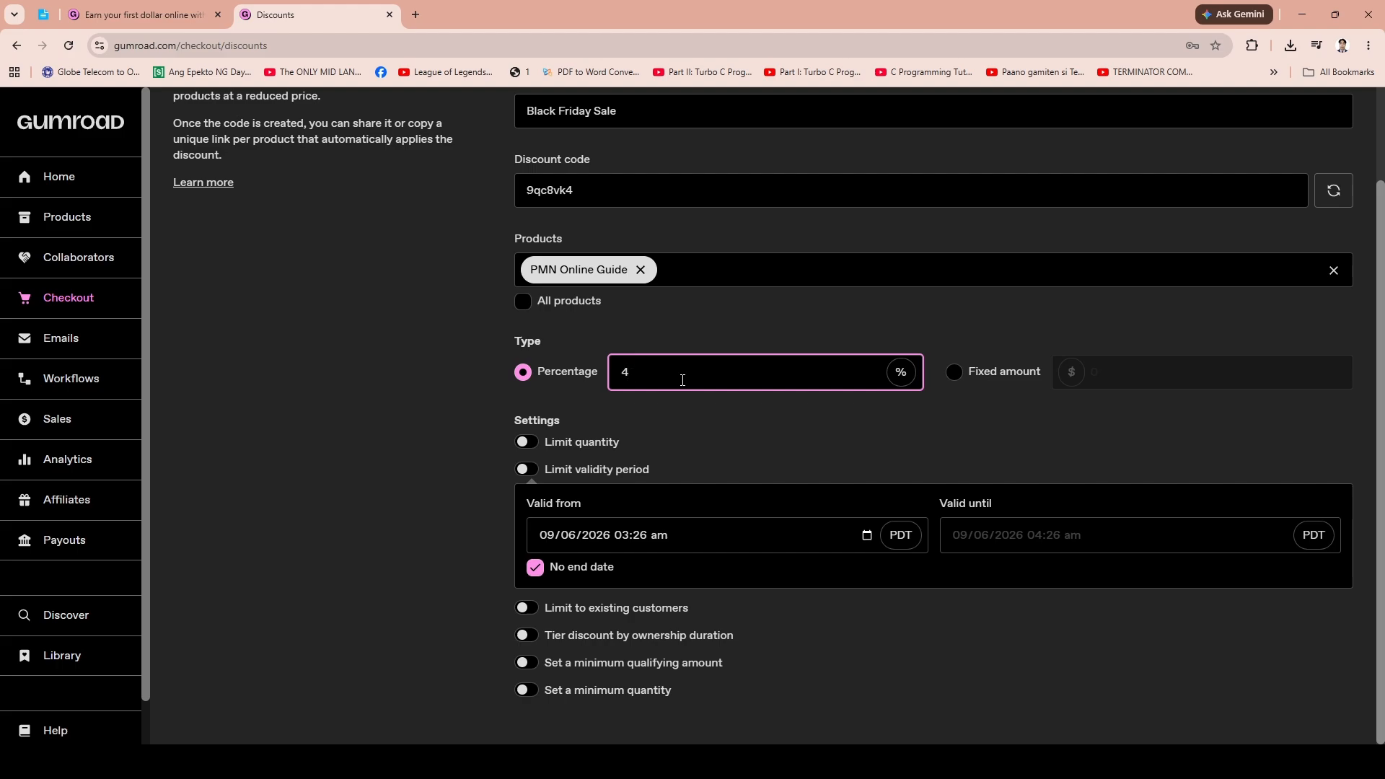
key("BackSpace")
type("20")
left_click(335, 394)
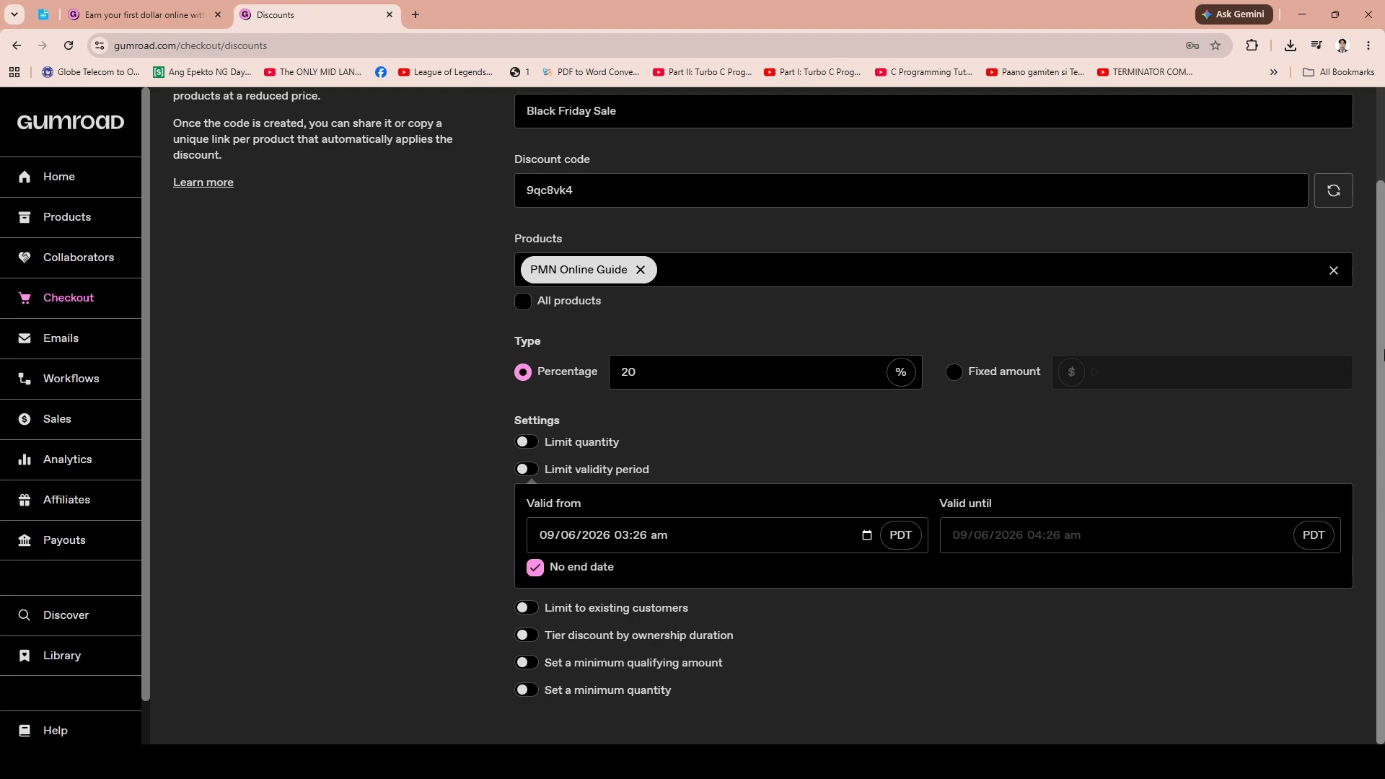
Step: Review the filled-in discount form and return to the checkout discounts list without saving it
left_click_drag(1381, 435, 1381, 316)
left_click(1315, 124)
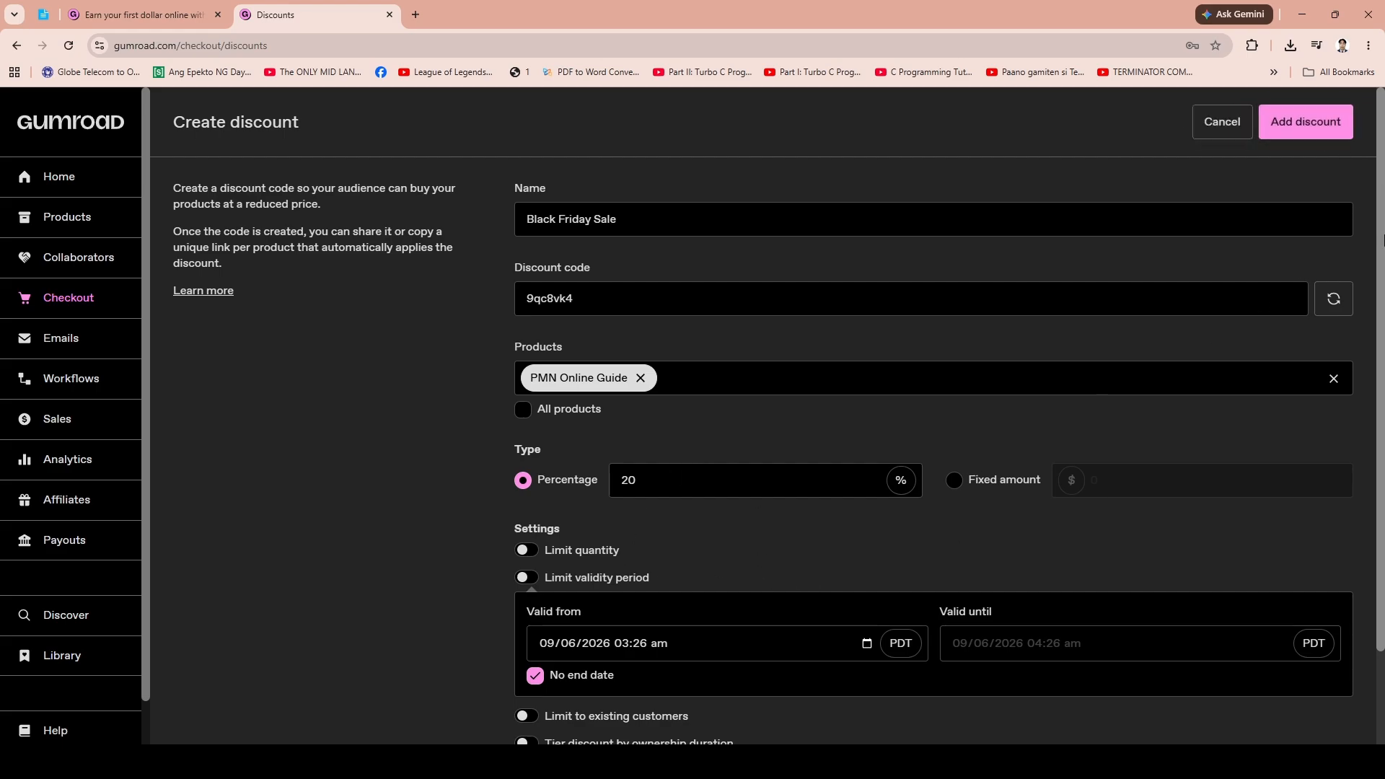
scroll(1383, 493, "down", 2)
scroll(1383, 403, "up", 2)
left_click(1314, 129)
left_click_drag(1382, 397, 1383, 498)
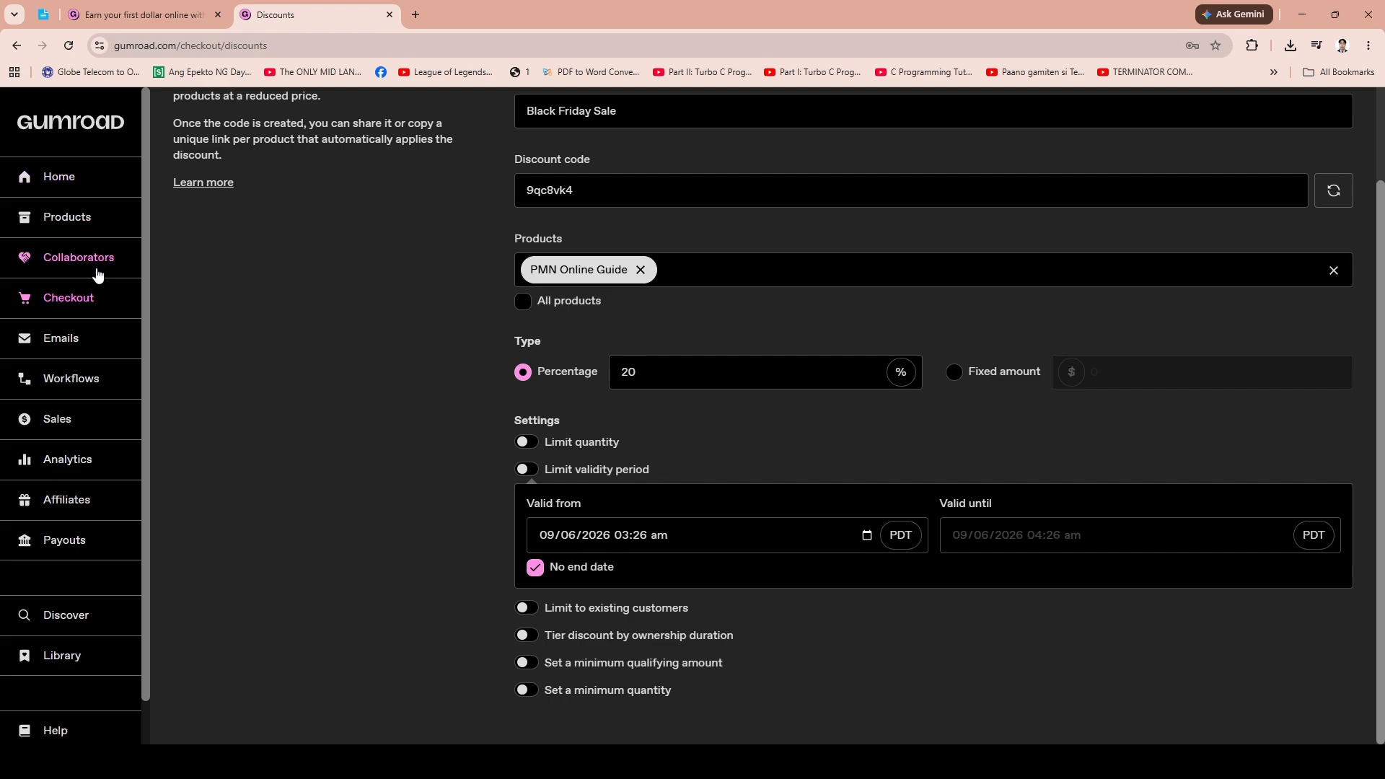
left_click(93, 309)
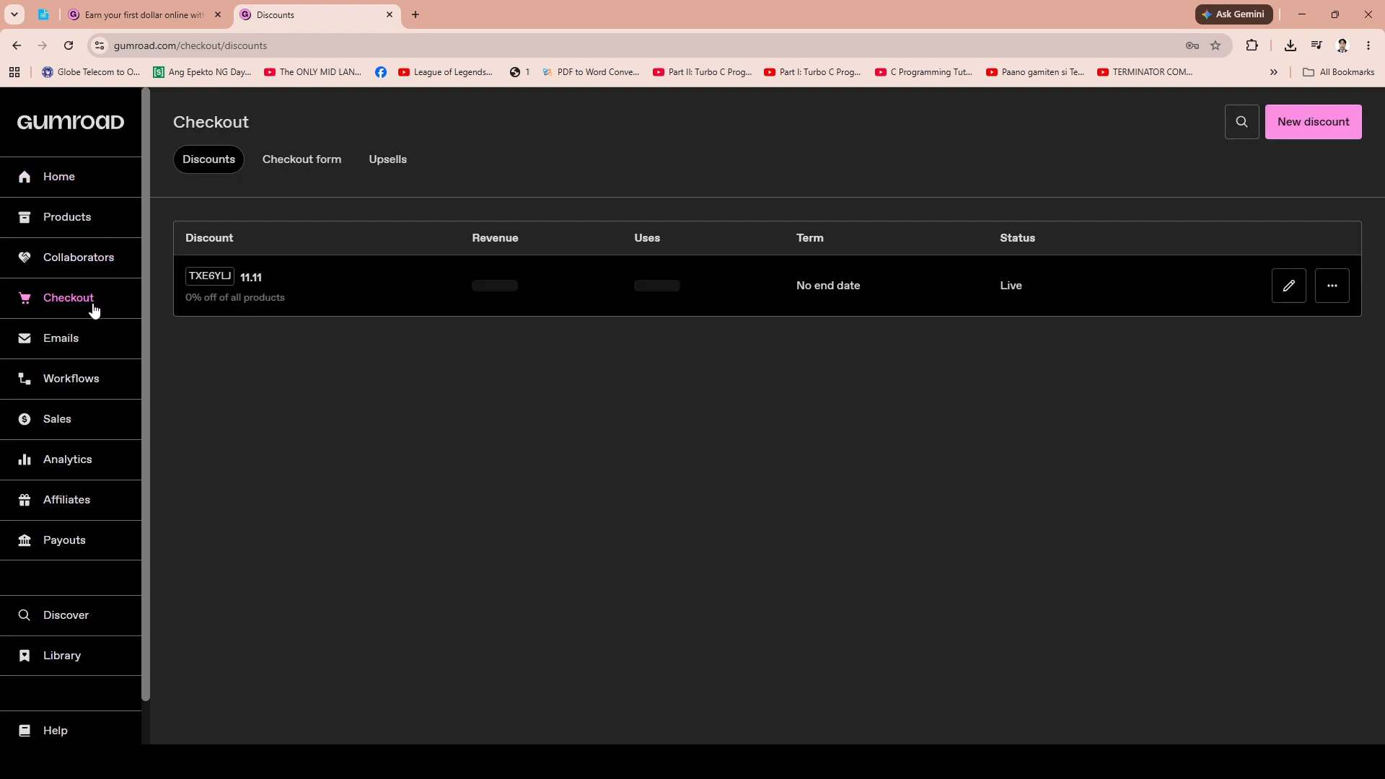